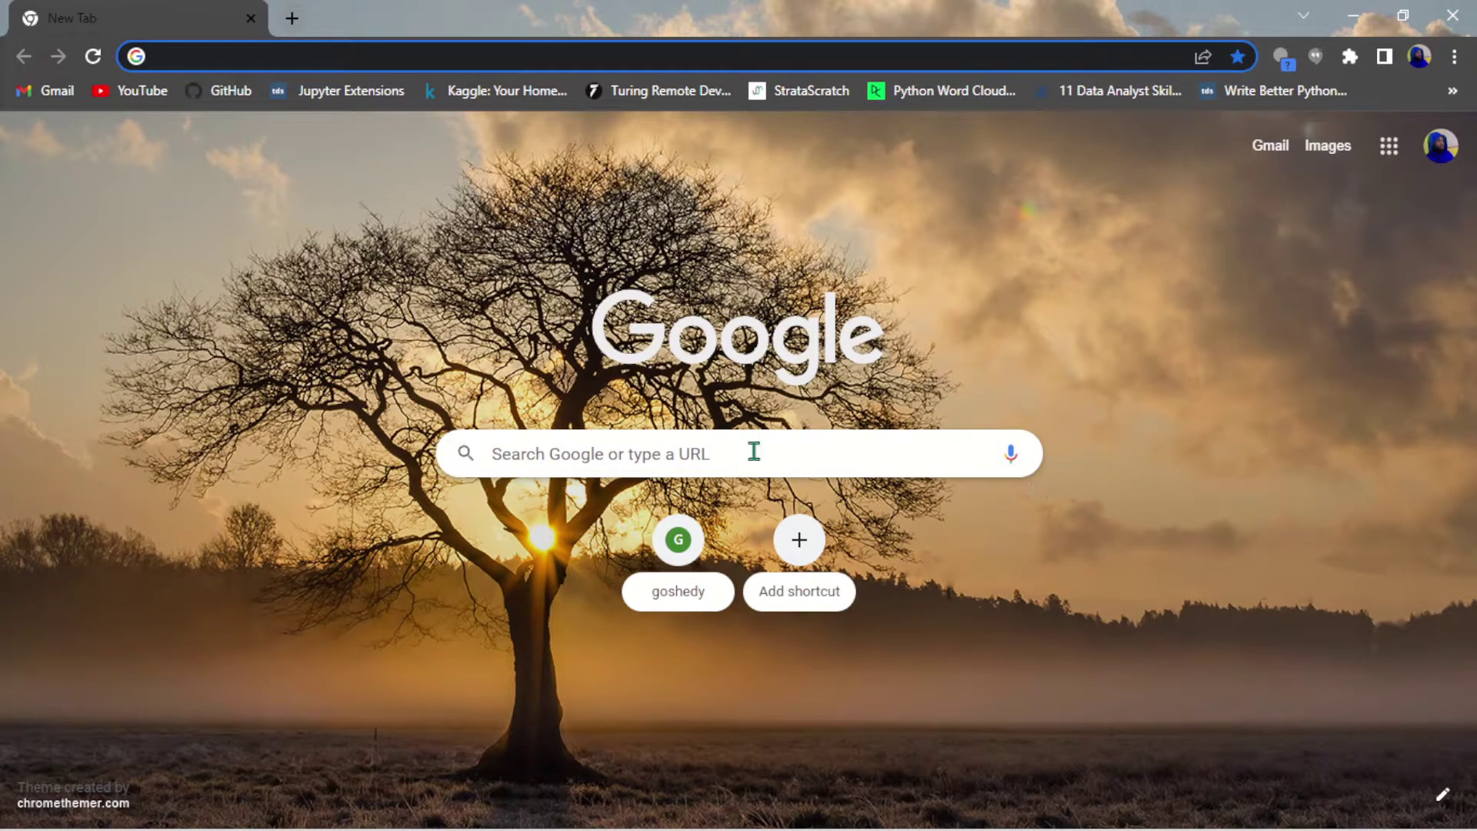
# - Open Chrome's Settings page from the three-dot menu
pyautogui.click(1454, 56)
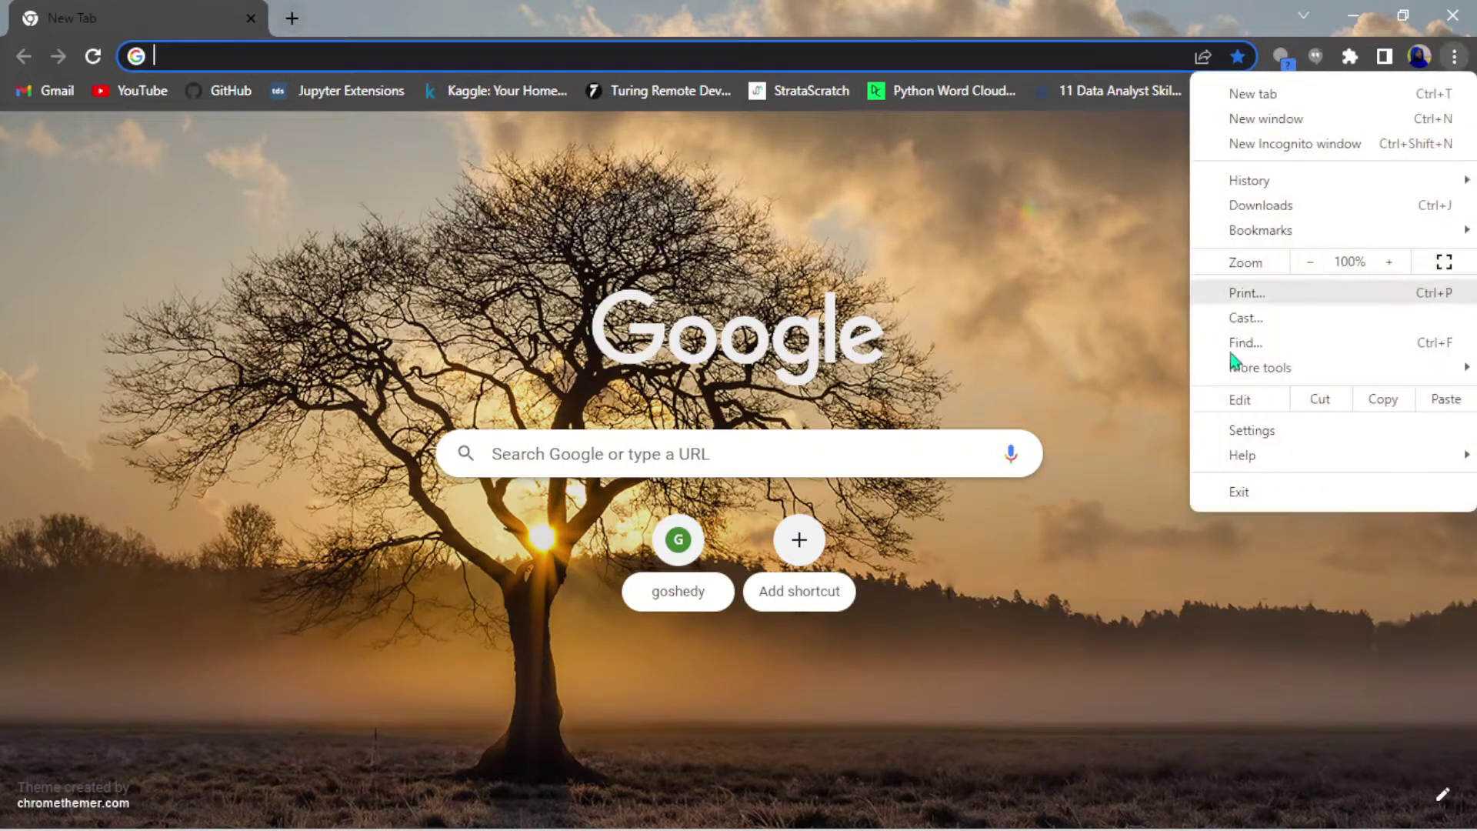
pyautogui.click(1251, 430)
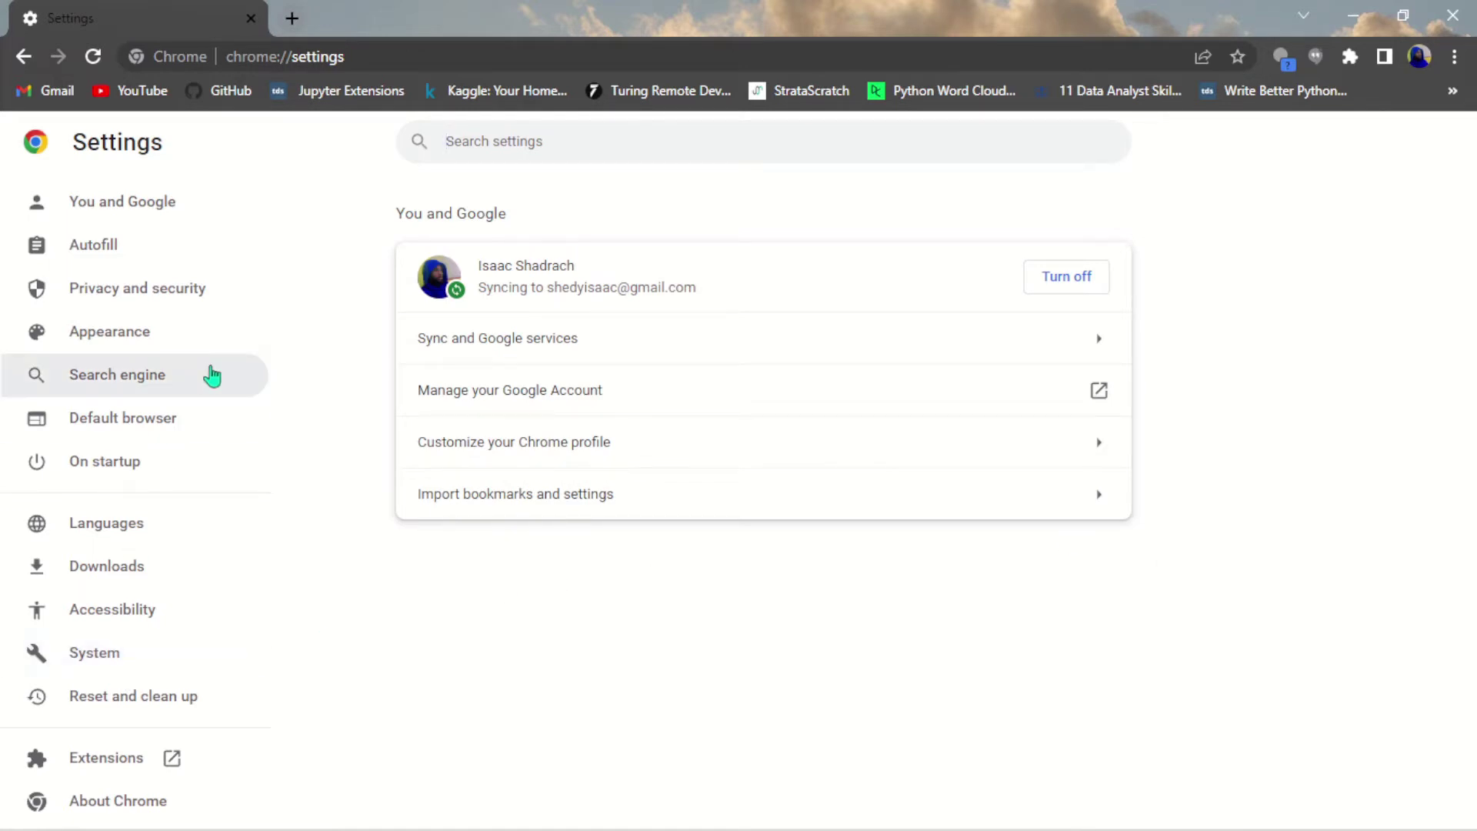
# - In System settings, turn off 'Continue running background apps when Google Chrome is closed'
pyautogui.click(82, 663)
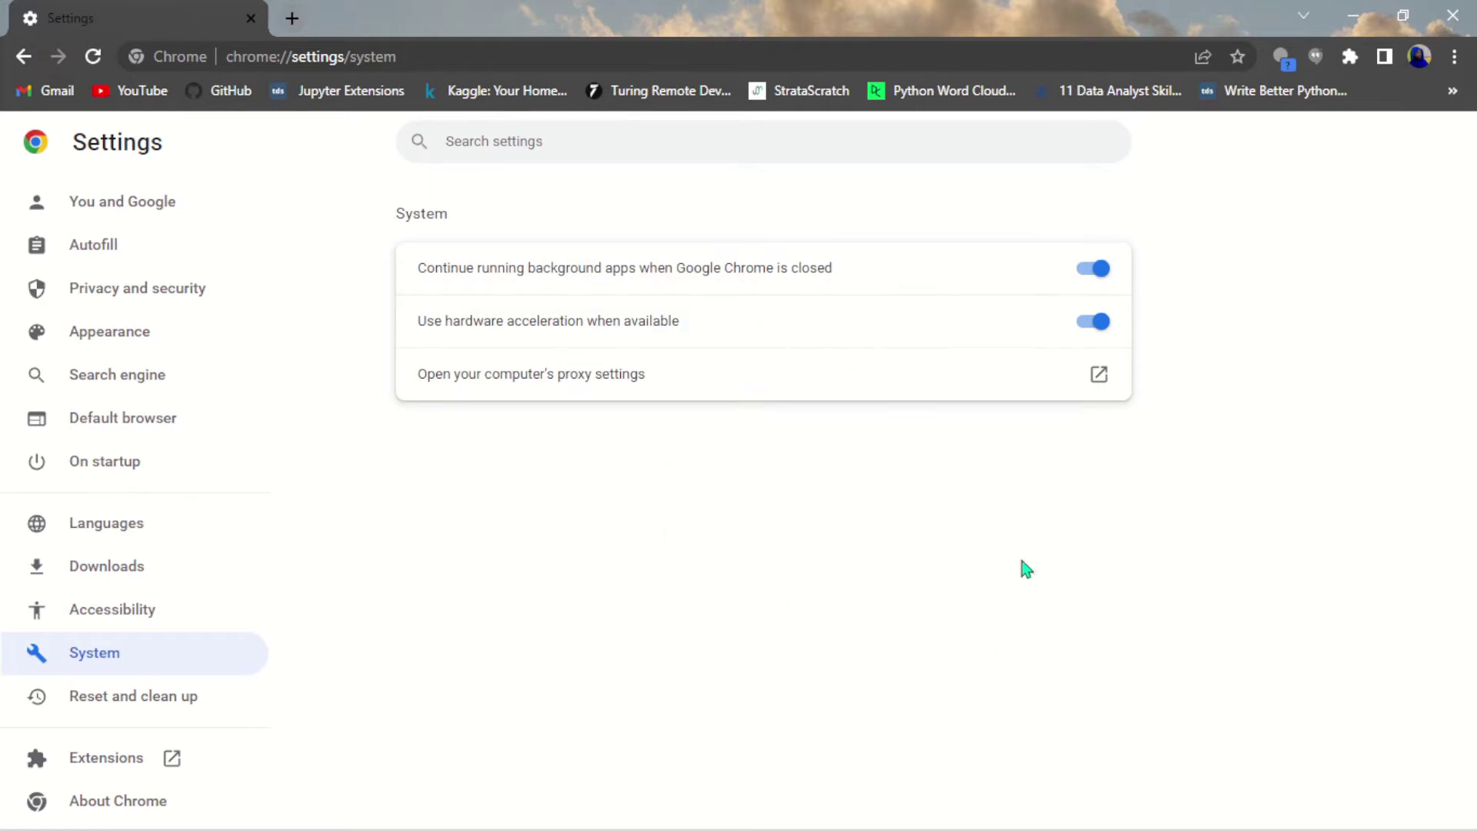
pyautogui.click(1086, 271)
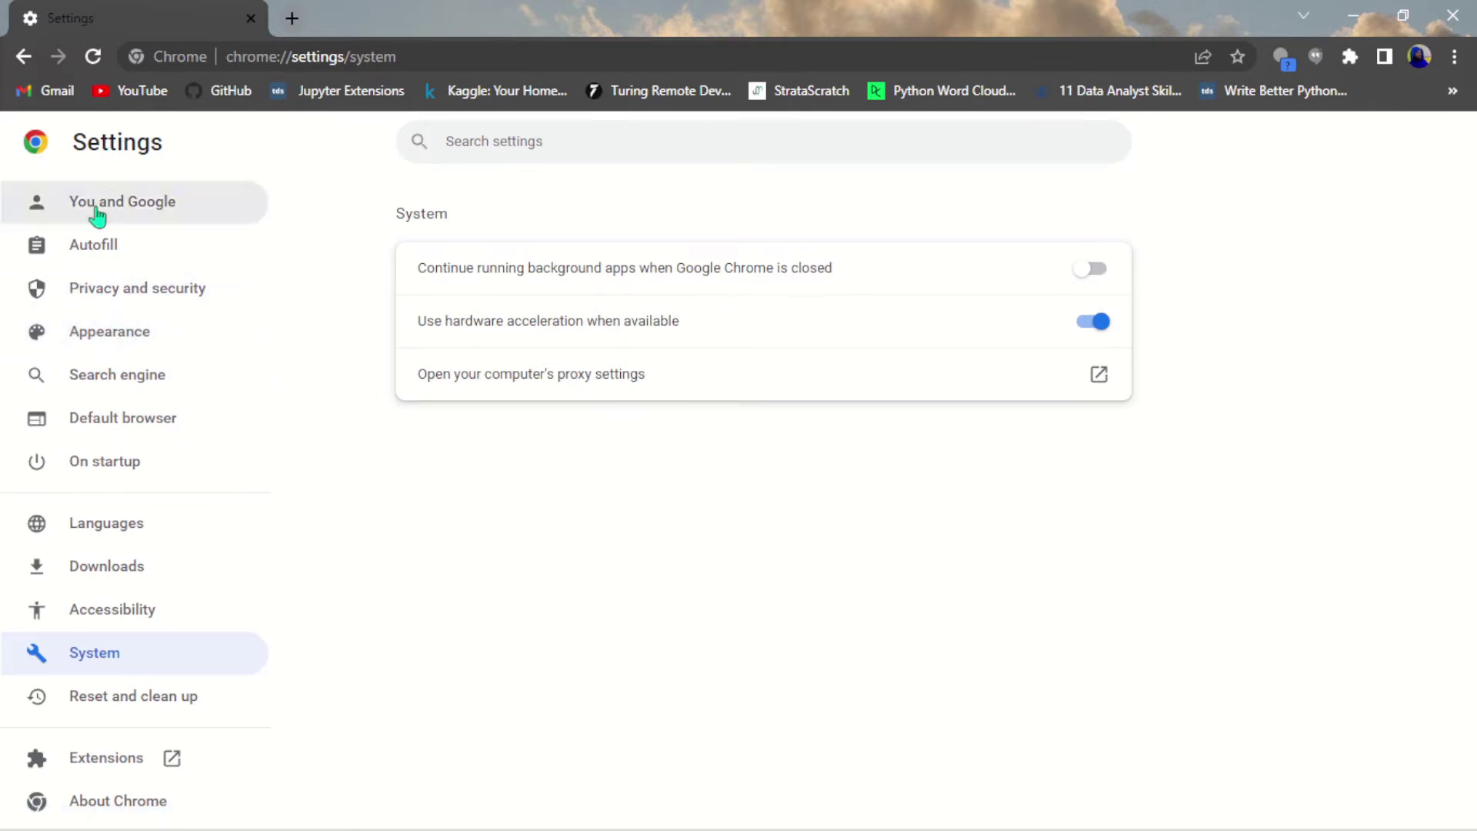
# - Run the Safety check under Privacy and security and confirm Chrome is up to date
pyautogui.click(135, 287)
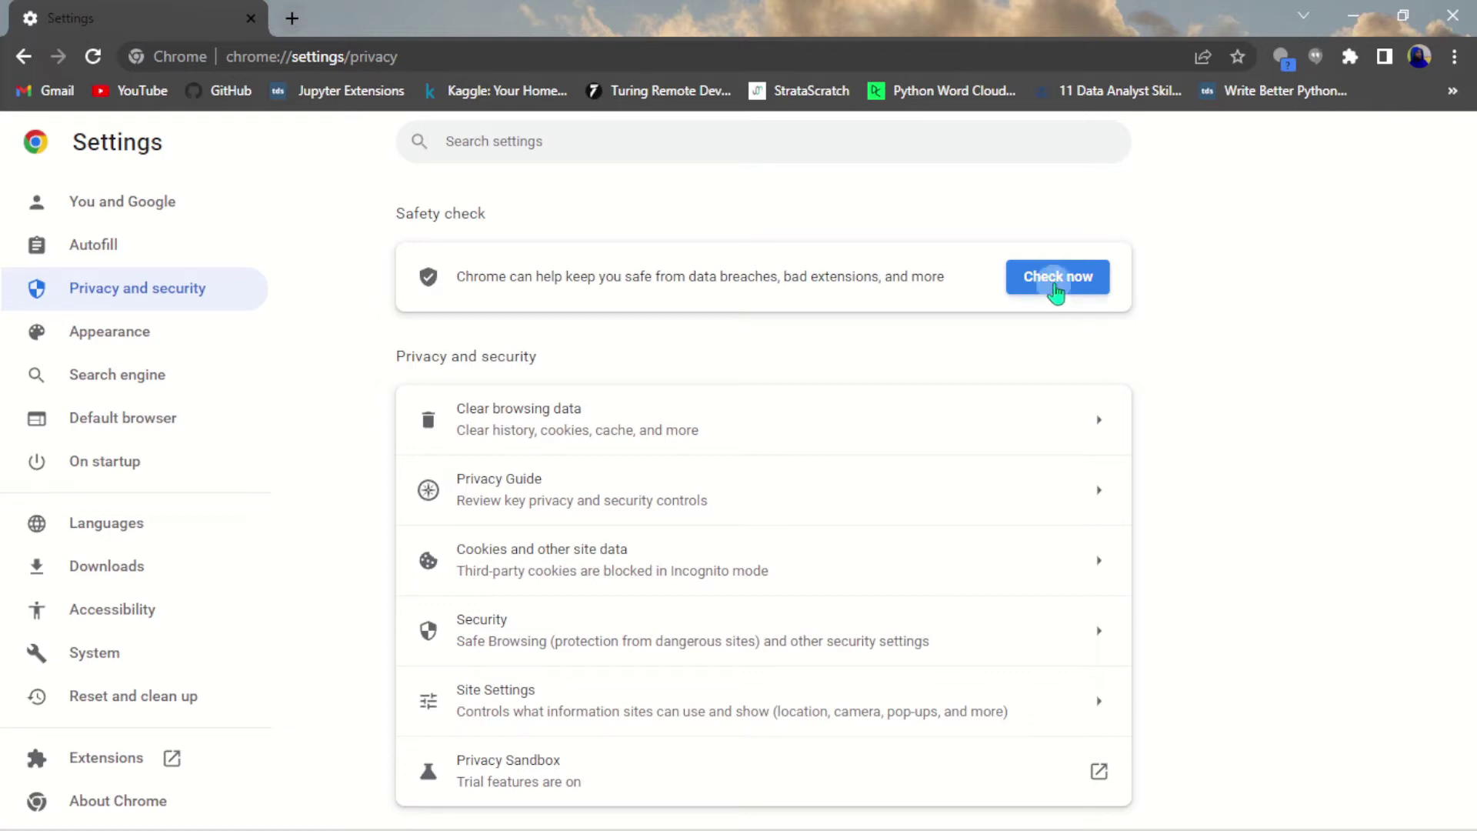
pyautogui.click(1054, 287)
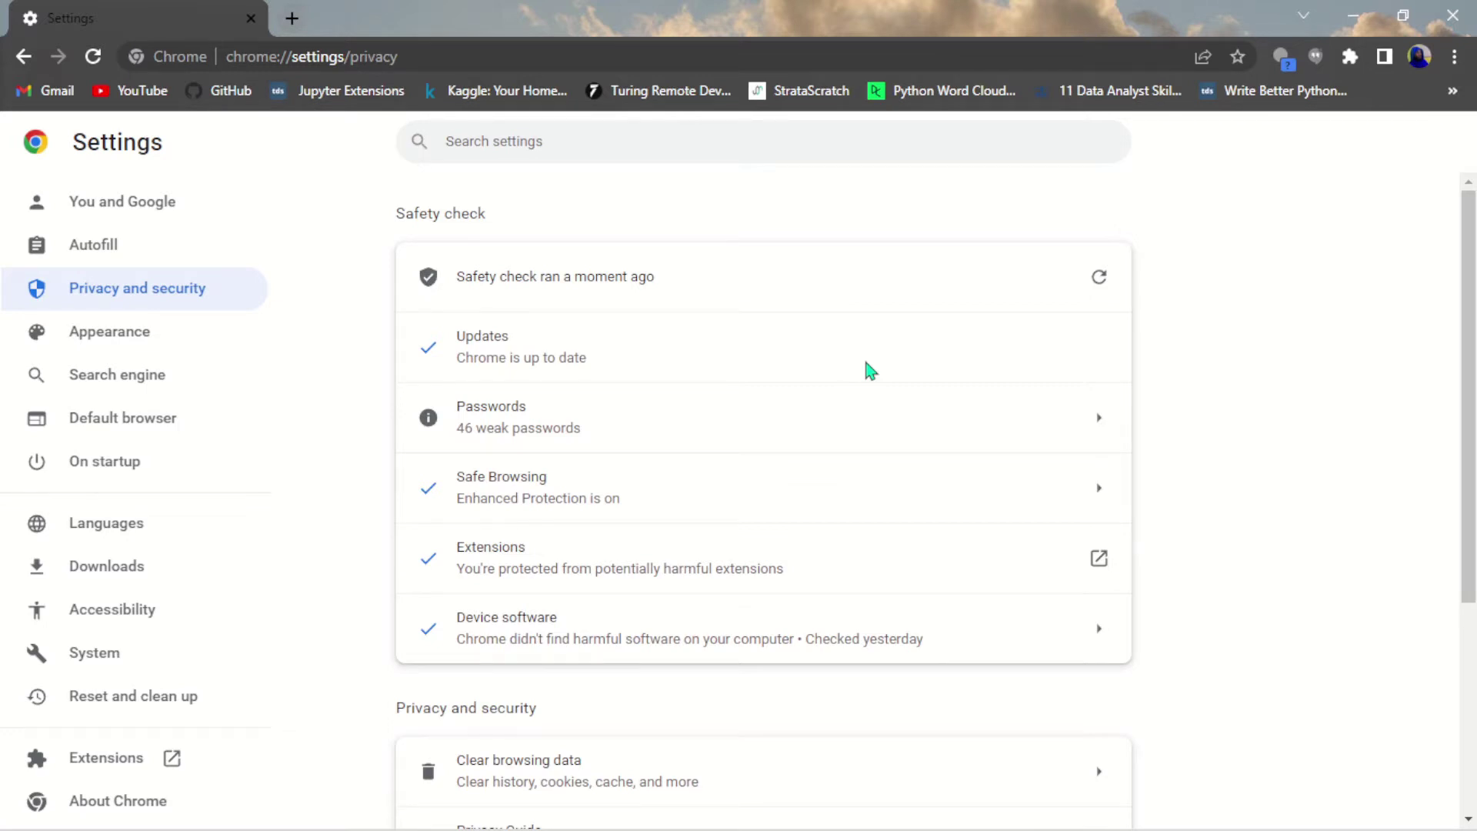
pyautogui.moveTo(474, 276); pyautogui.dragTo(732, 278)
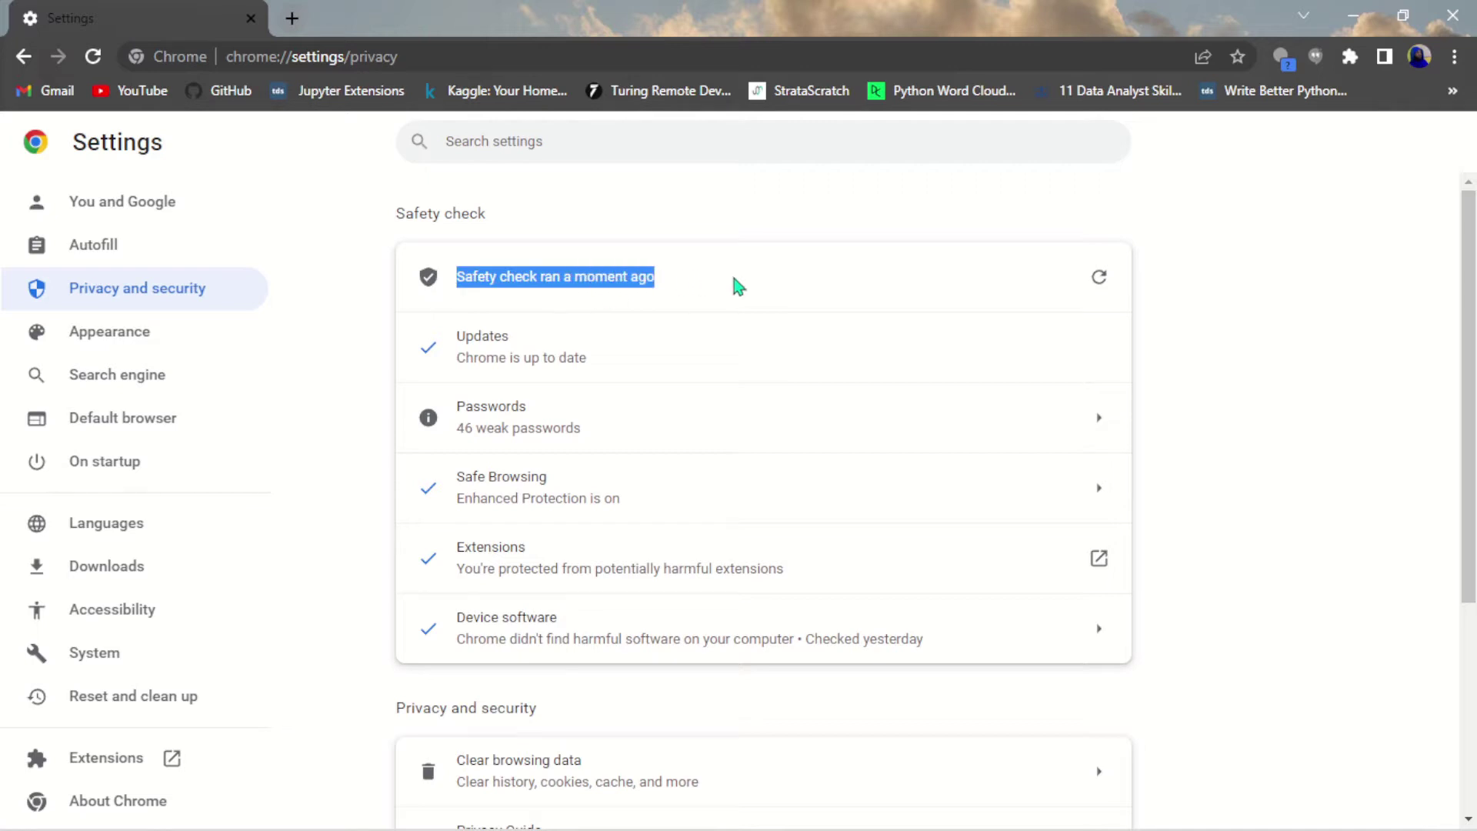
pyautogui.click(737, 286)
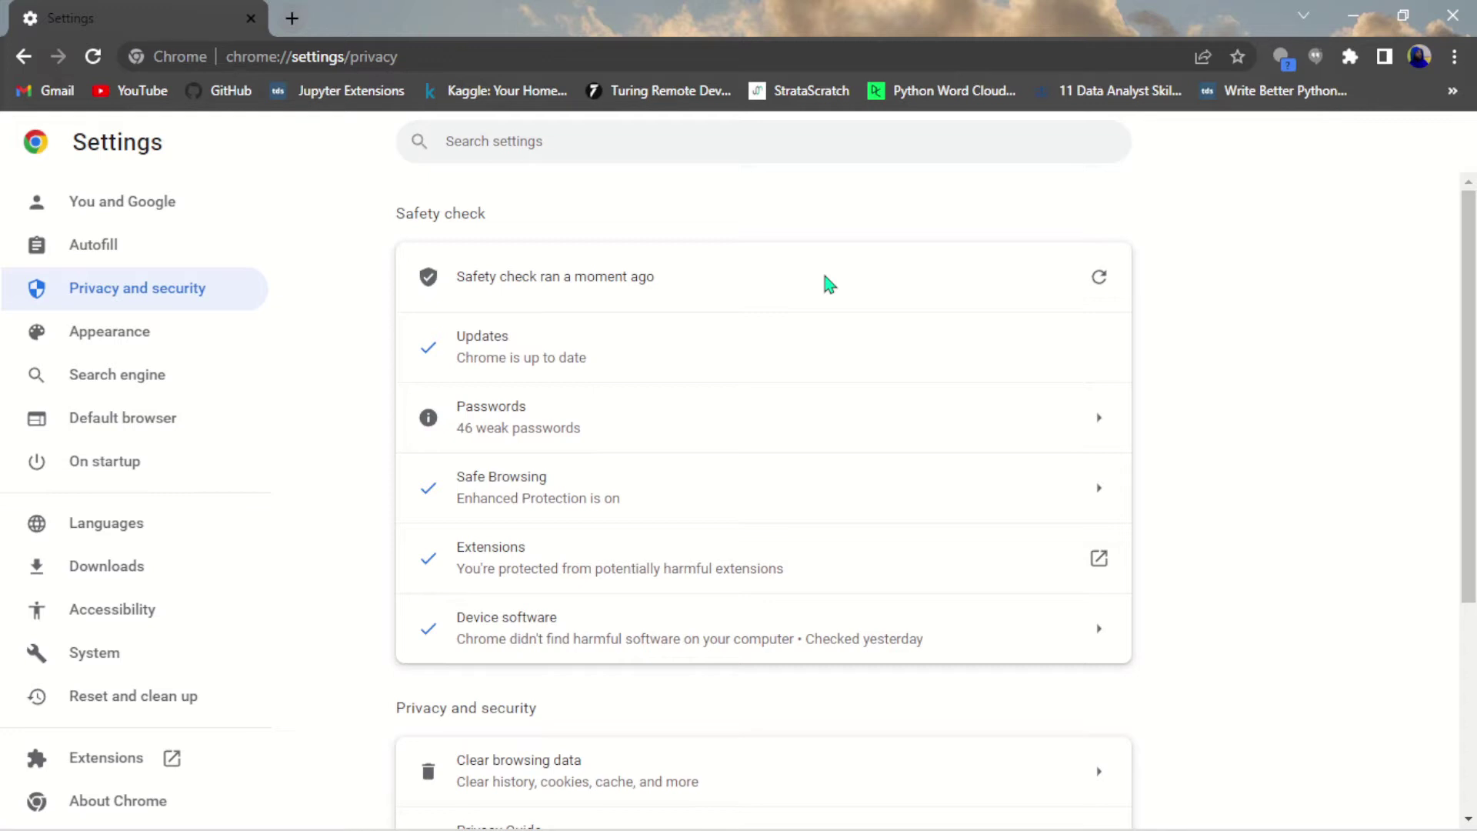
pyautogui.moveTo(1465, 293); pyautogui.dragTo(1471, 524)
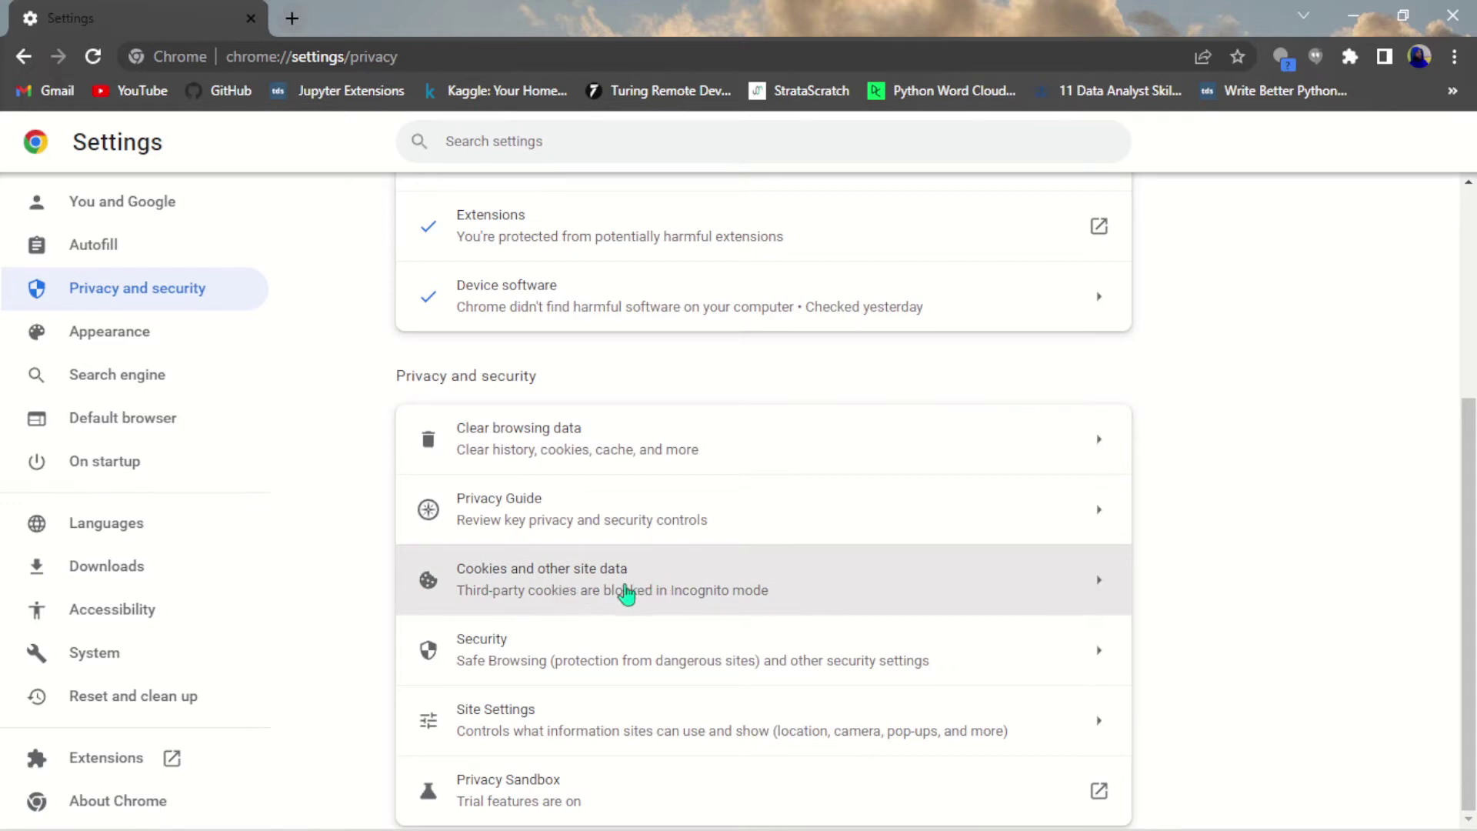
# - Set Cookies and other site data to 'Block third-party cookies', then return to Privacy and security
pyautogui.click(673, 587)
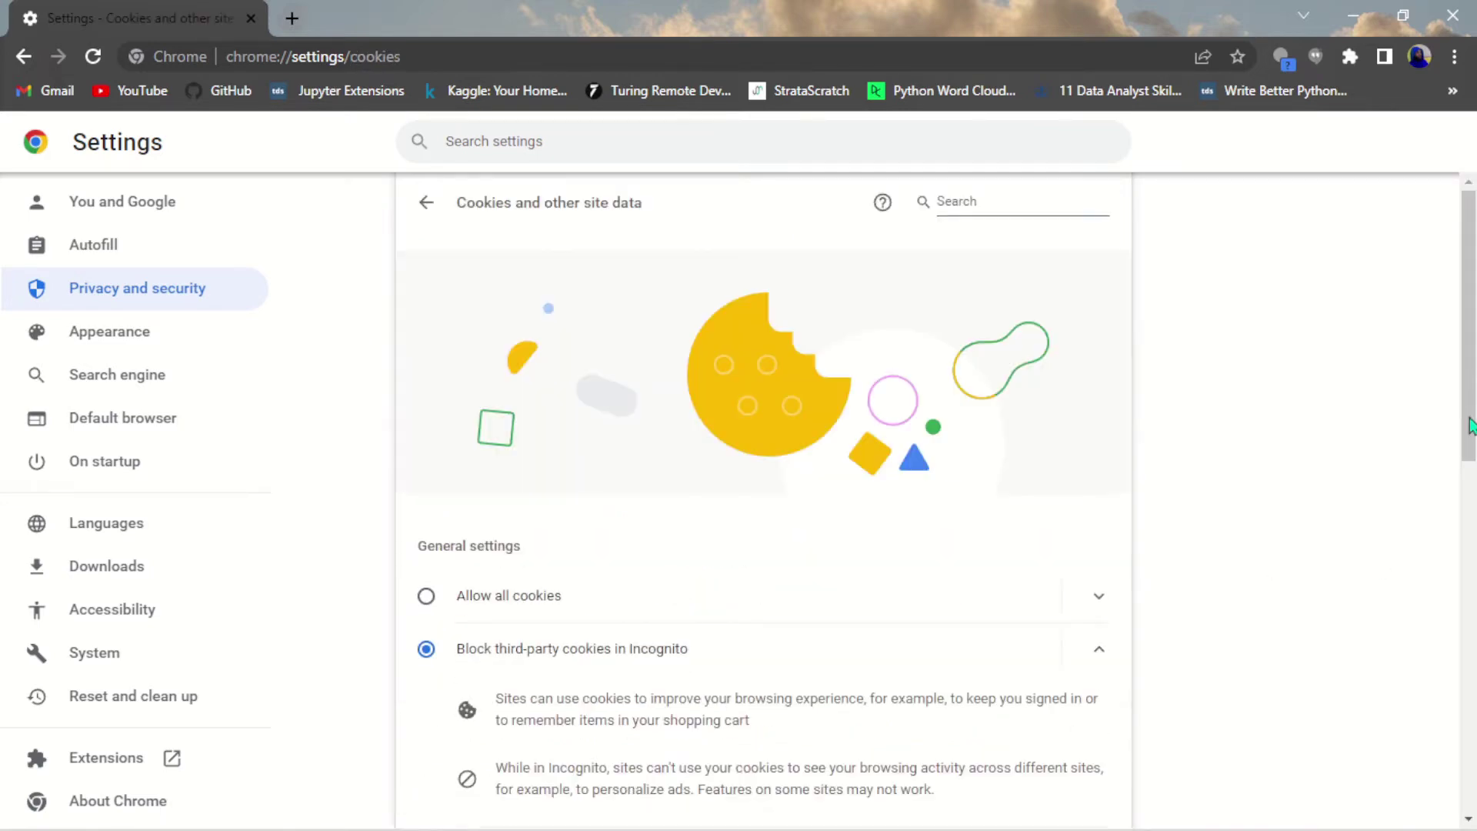
pyautogui.scroll(-5, 675, 587)
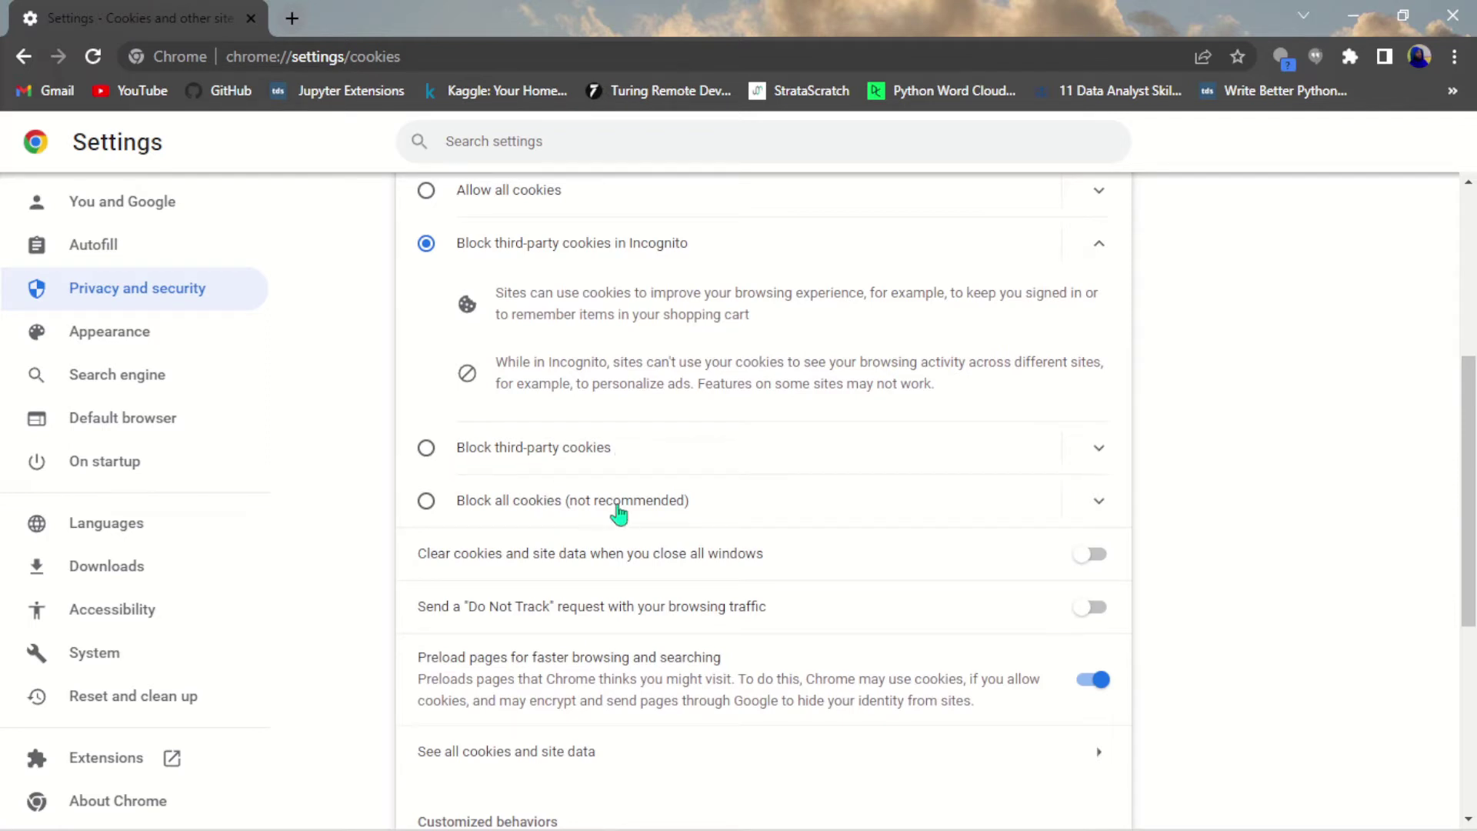
pyautogui.click(1100, 450)
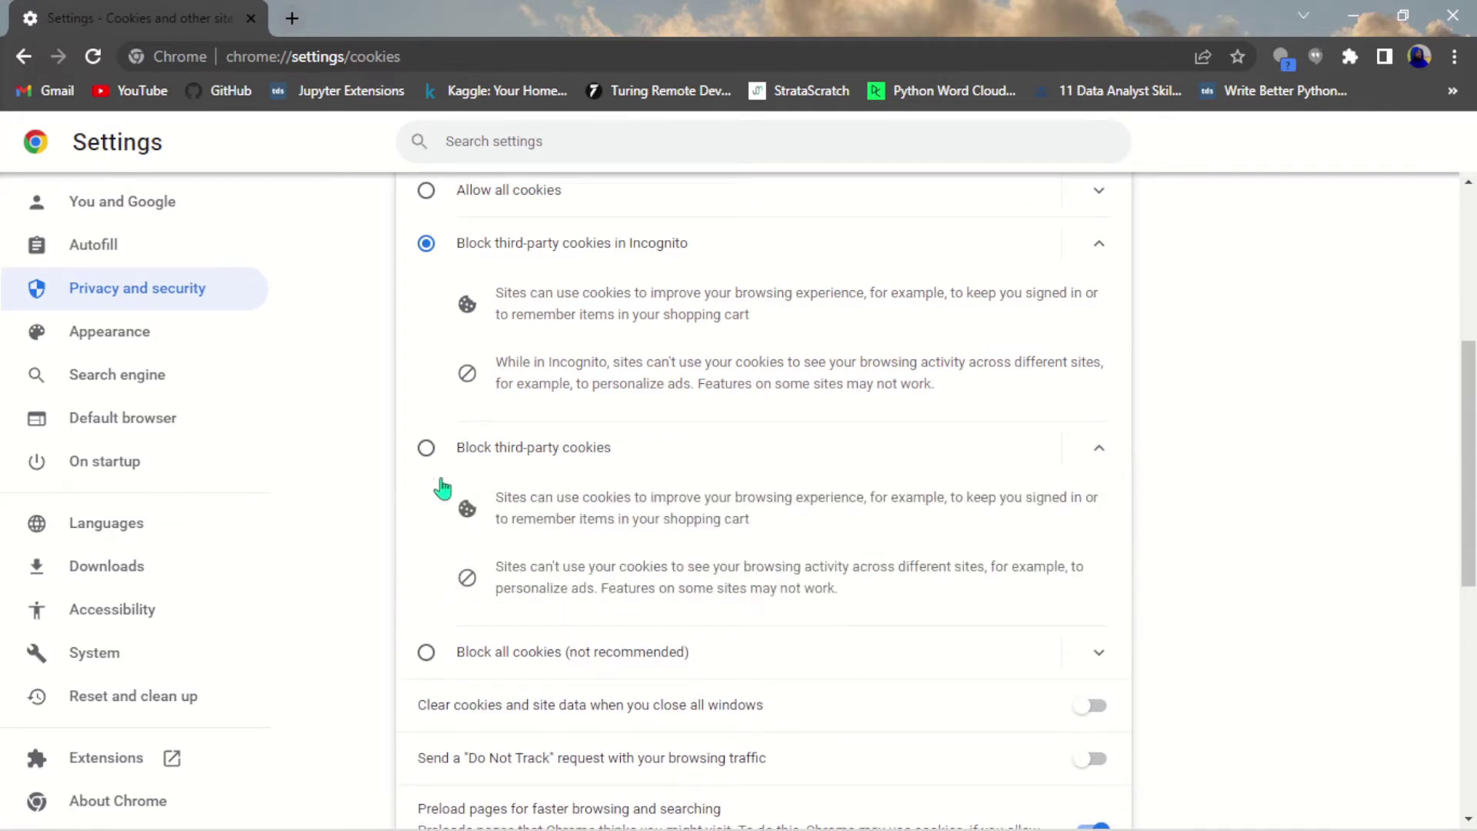
pyautogui.click(426, 450)
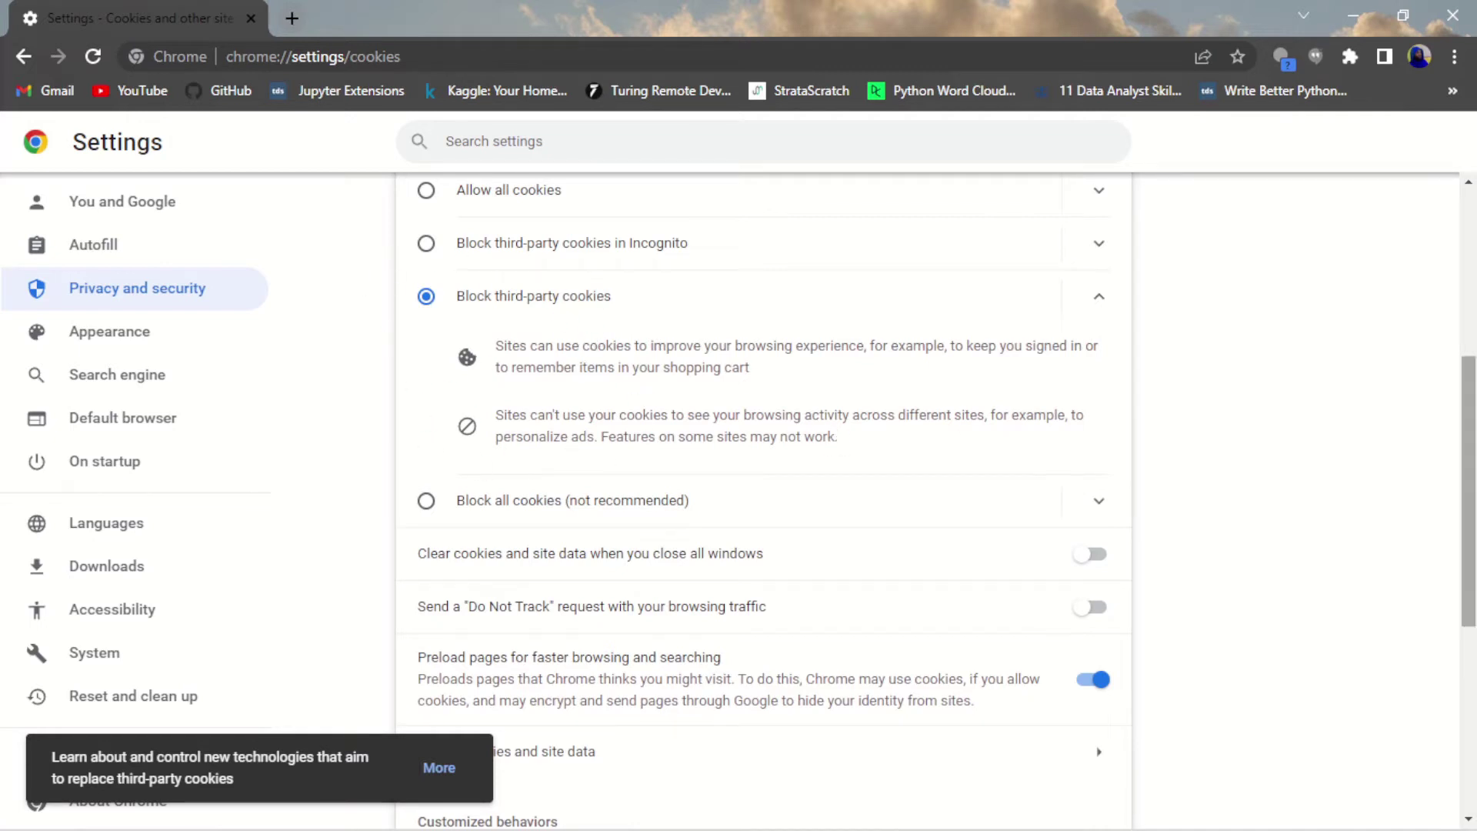
pyautogui.moveTo(1470, 485); pyautogui.dragTo(1469, 318)
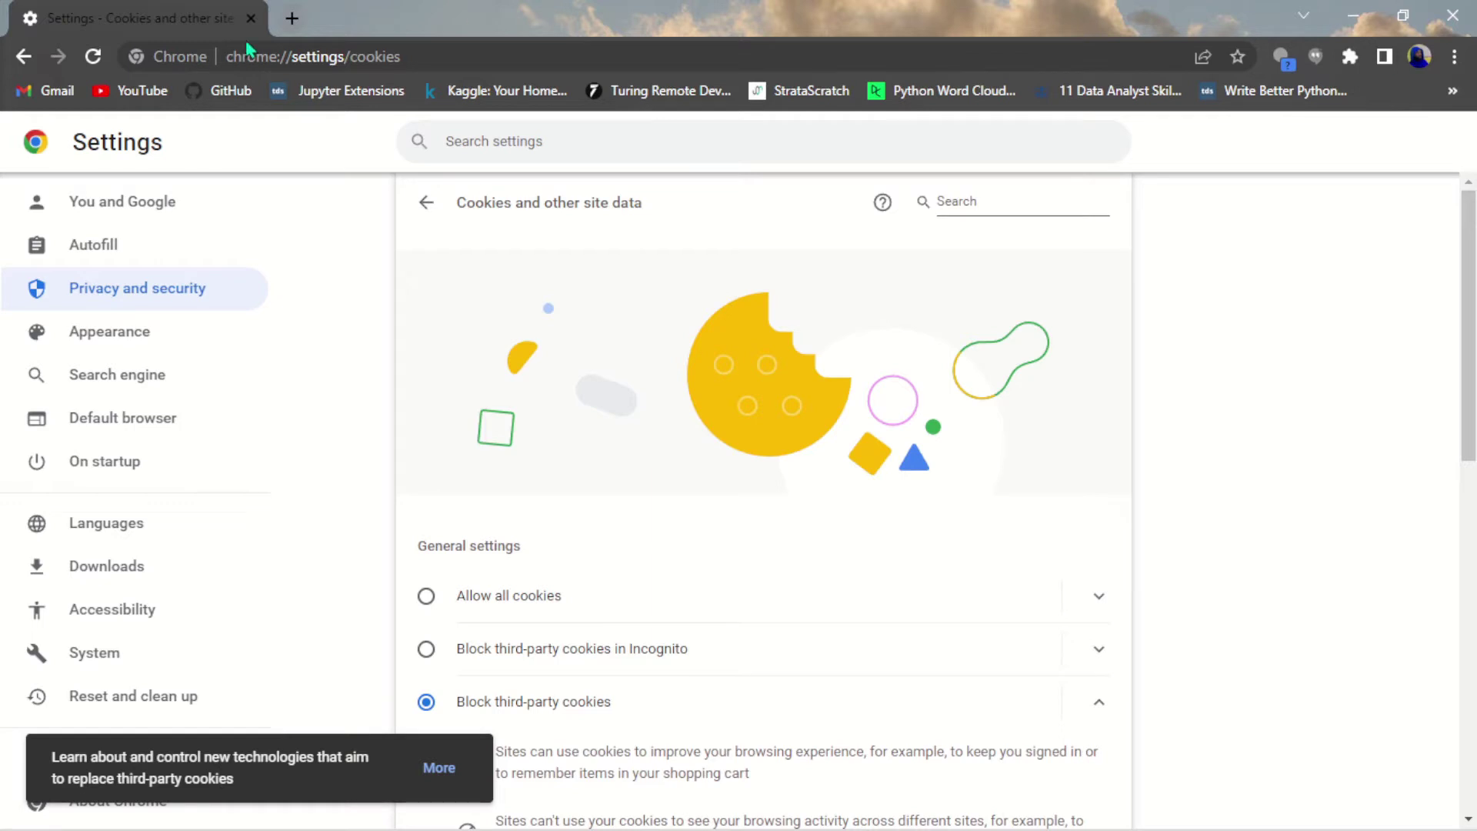
pyautogui.click(426, 204)
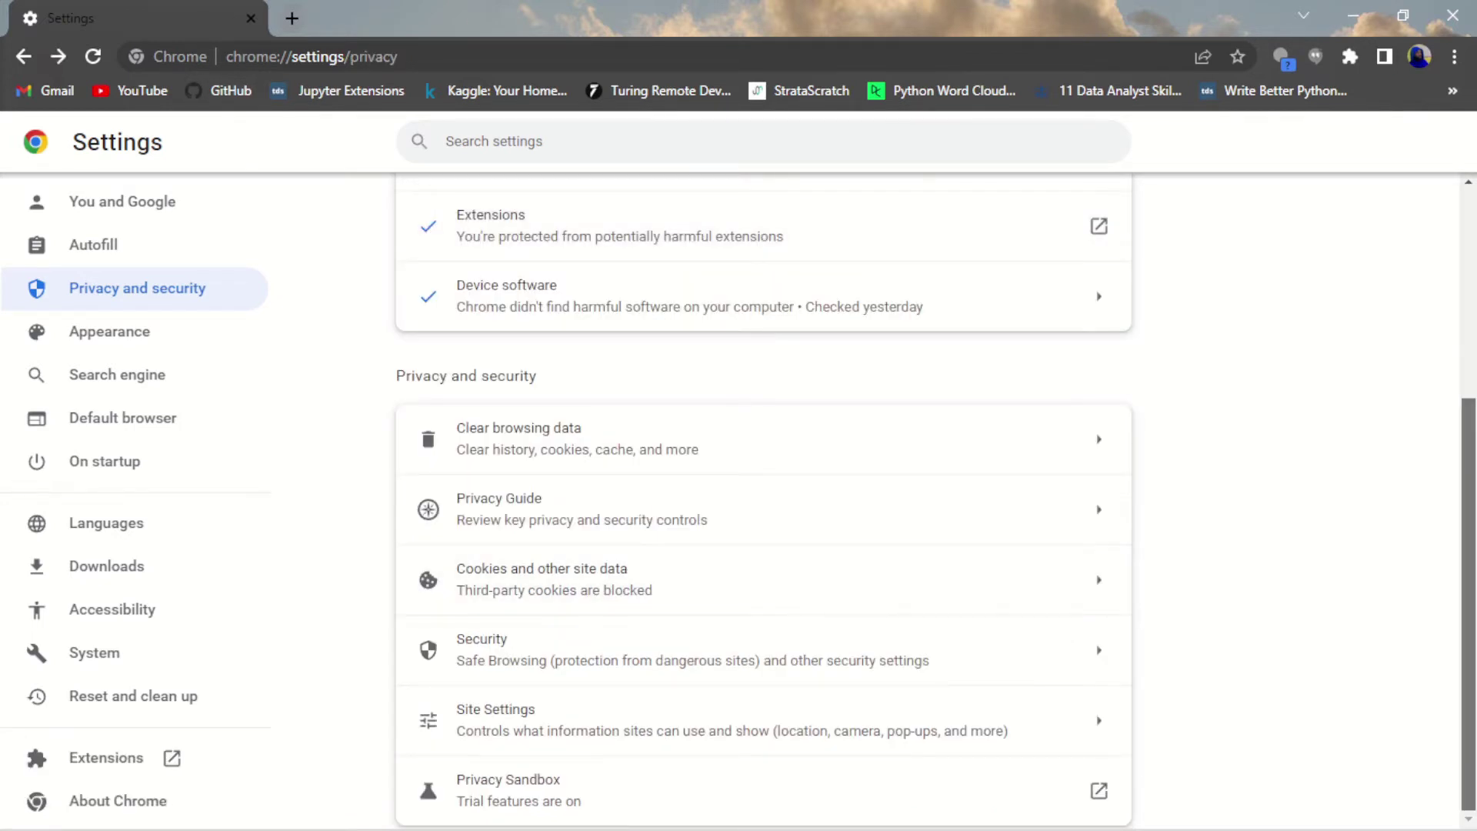
# - In Security settings, select Enhanced protection for Safe Browsing
pyautogui.moveTo(1468, 538)
pyautogui.mouseDown()
pyautogui.moveTo(1462, 408)
pyautogui.moveTo(1448, 533)
pyautogui.mouseUp()
pyautogui.scroll(3, 1448, 533)
pyautogui.scroll(-3, 1448, 533)
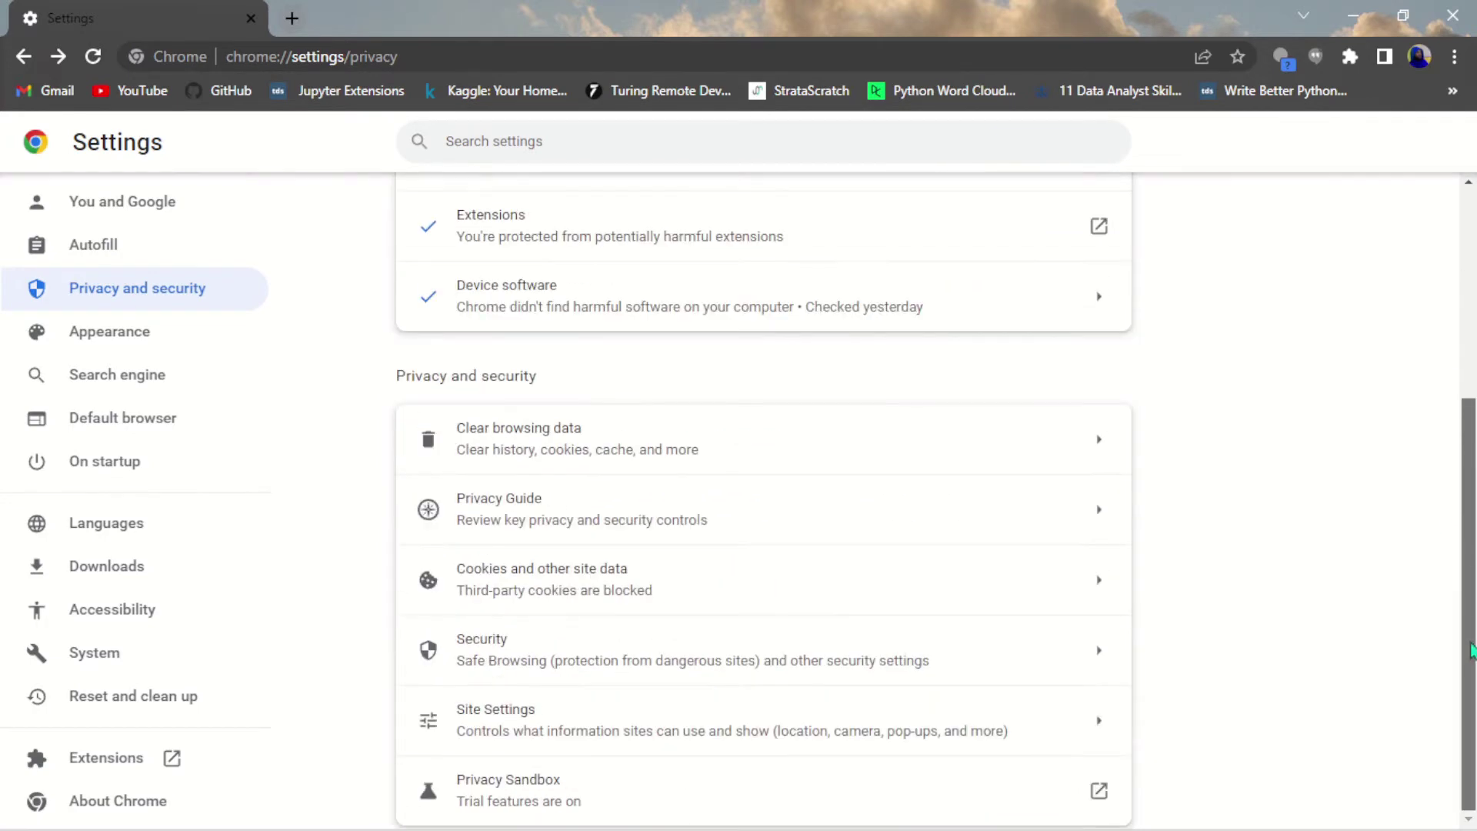
pyautogui.scroll(3, 1448, 533)
pyautogui.scroll(-3, 1448, 533)
pyautogui.scroll(3, 1448, 533)
pyautogui.scroll(-3, 1448, 534)
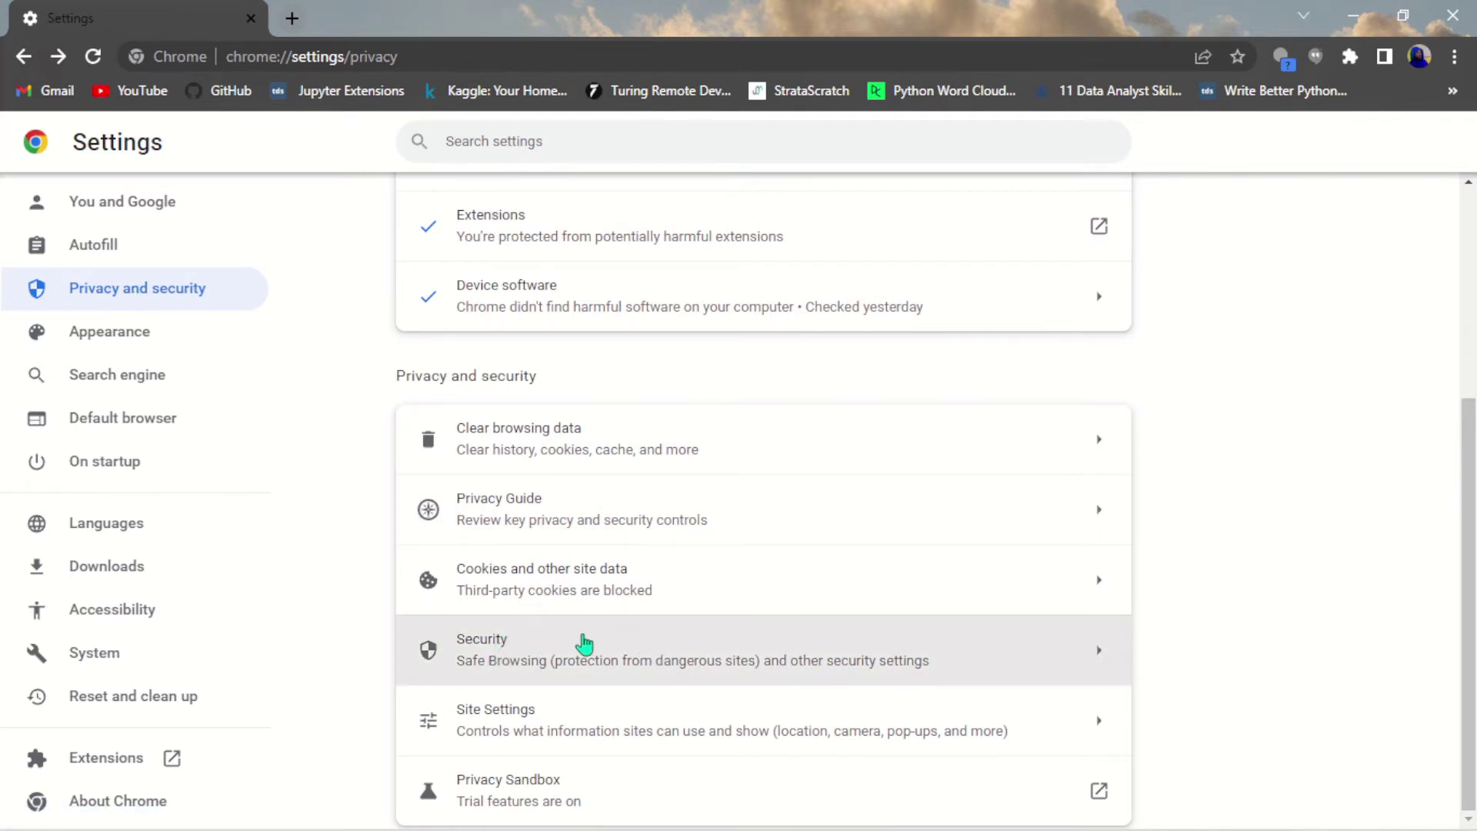
pyautogui.click(586, 645)
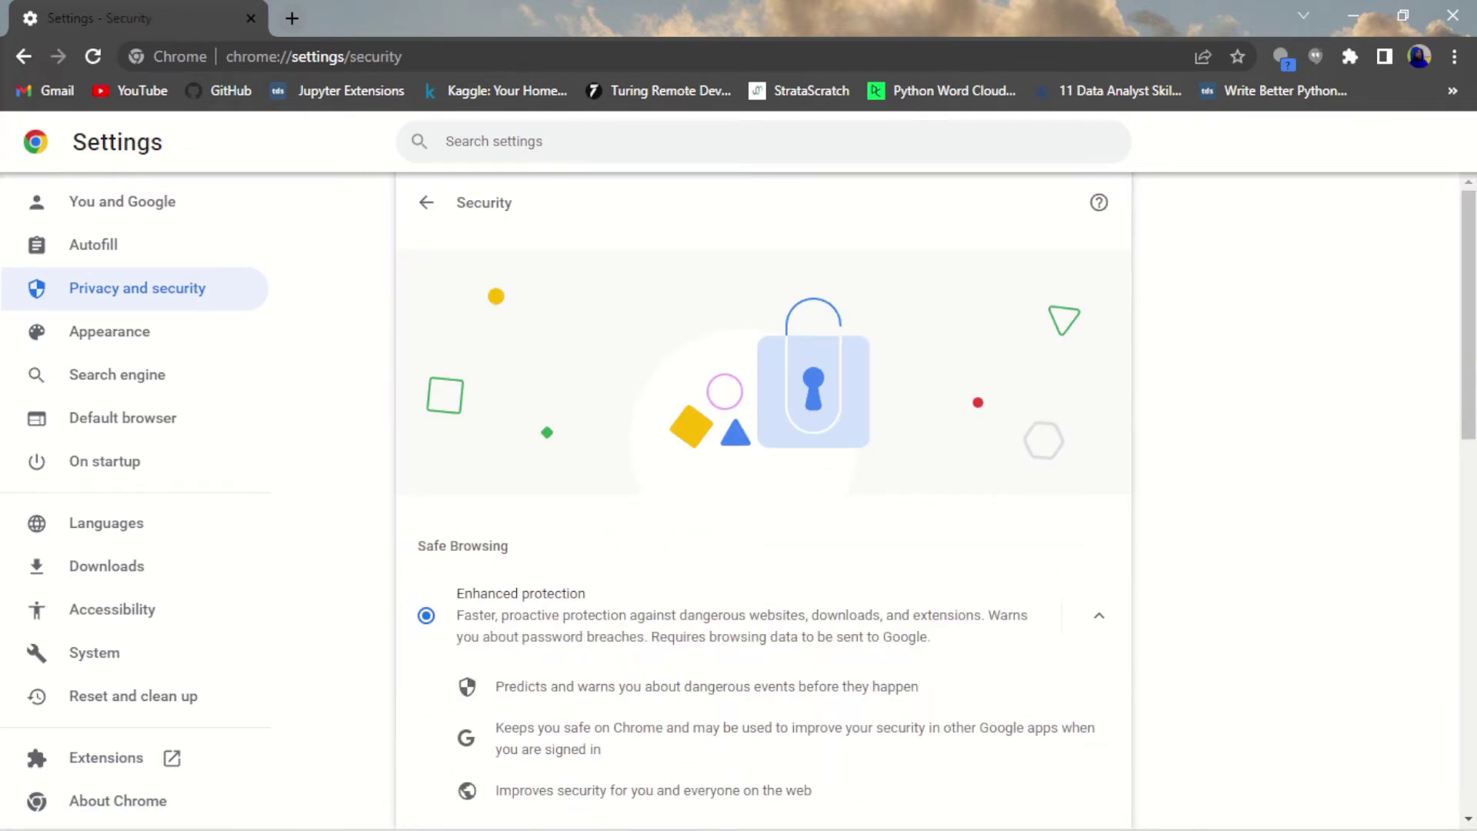
pyautogui.scroll(-3, 618, 373)
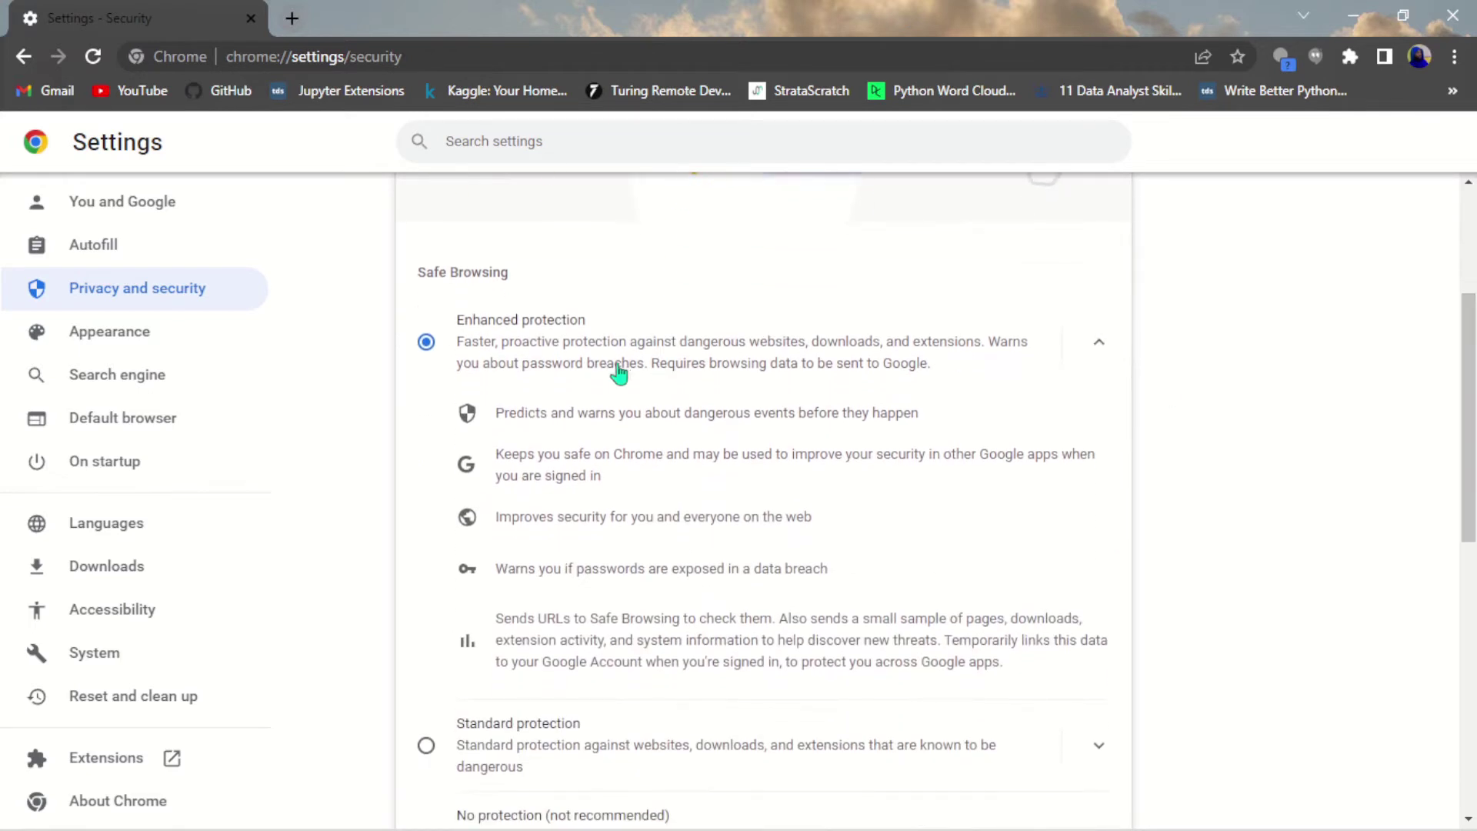
pyautogui.click(425, 343)
pyautogui.moveTo(530, 370); pyautogui.dragTo(639, 371)
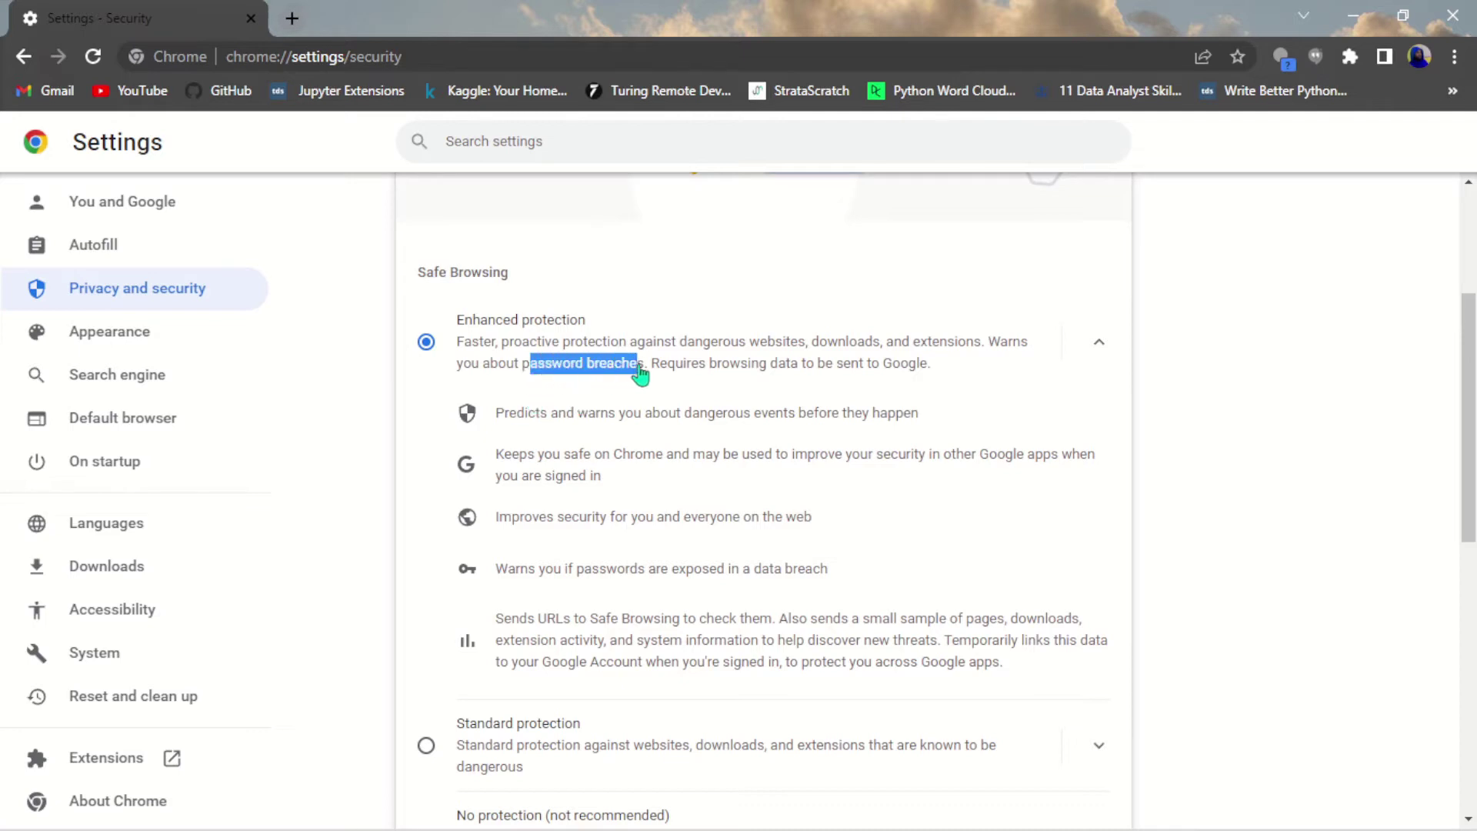
# - Switch on 'Always use secure connections' while reviewing the Safe Browsing and secure DNS options
pyautogui.scroll(-1, 1170, 499)
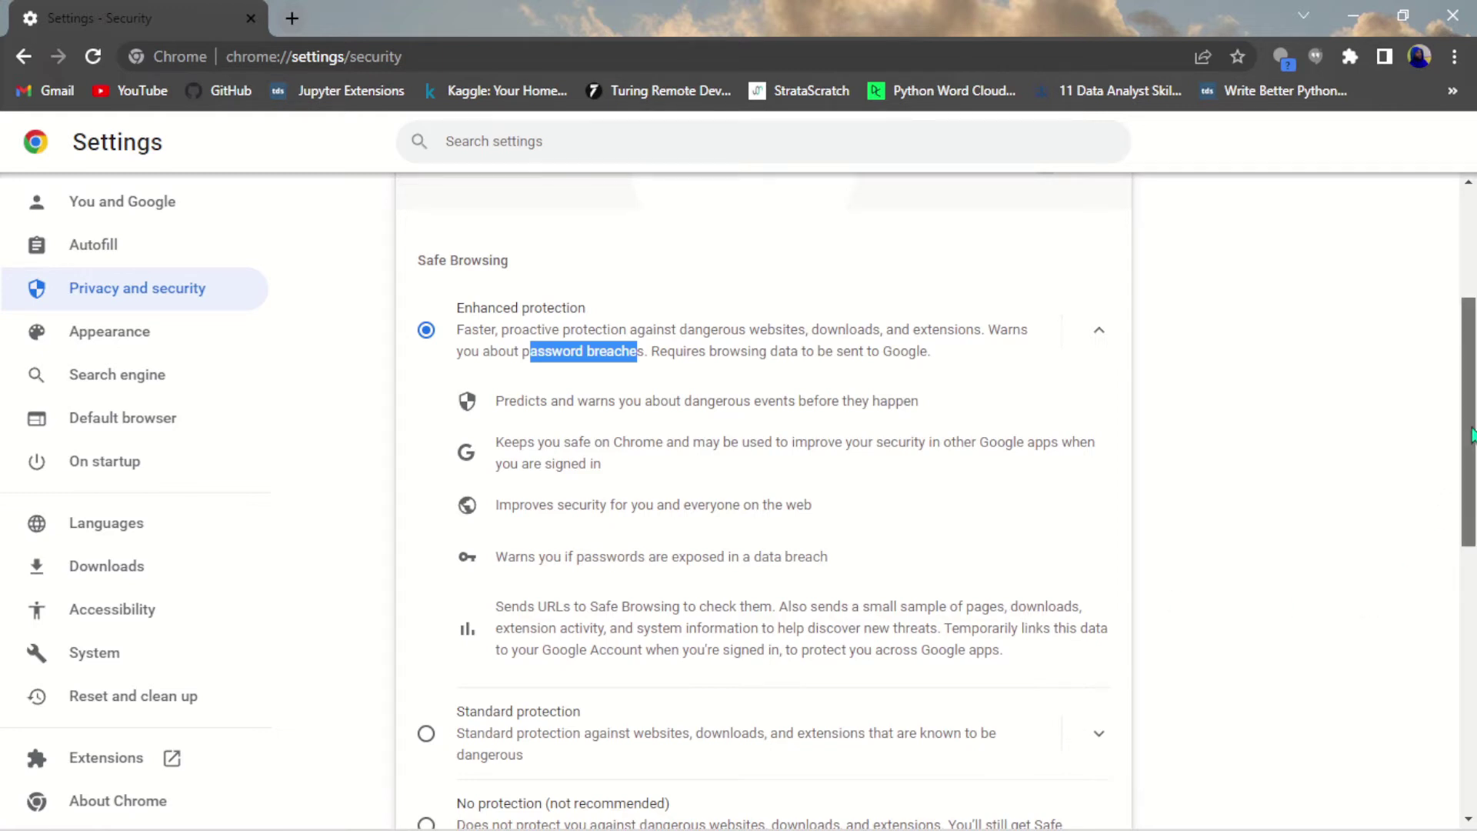
pyautogui.moveTo(1471, 435); pyautogui.dragTo(1471, 634)
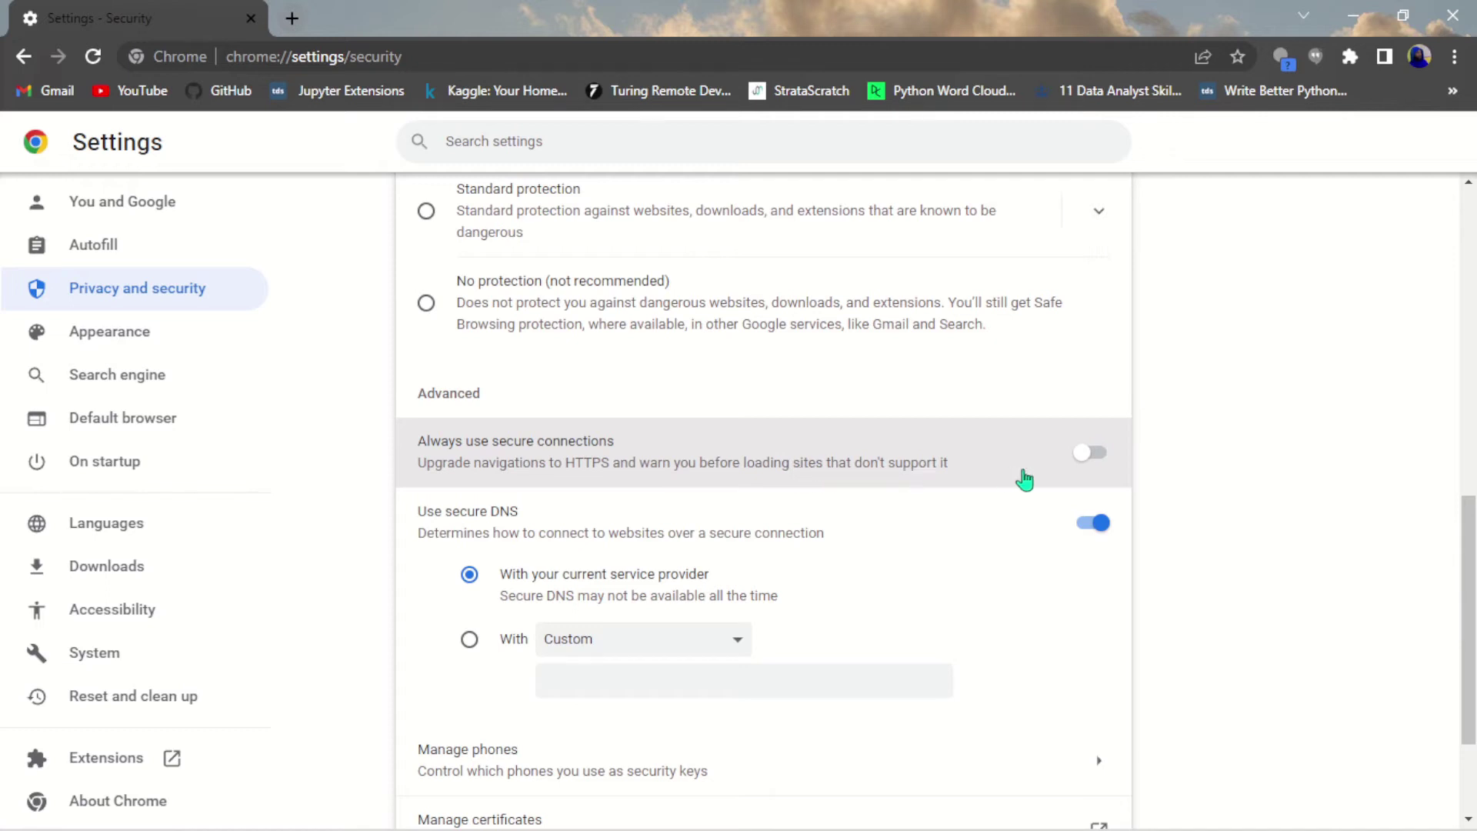
pyautogui.click(1091, 455)
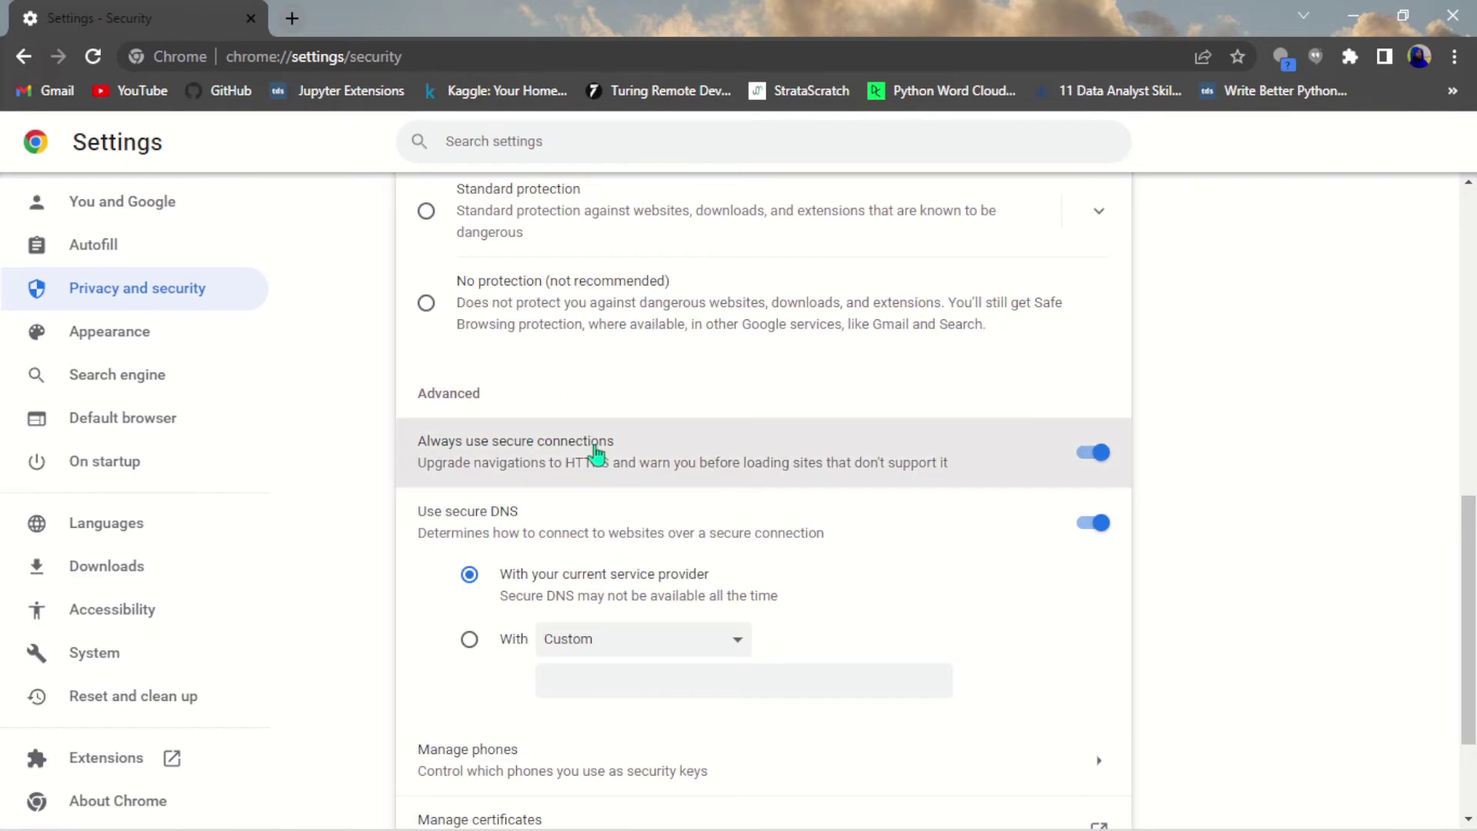
pyautogui.scroll(-2, 1468, 600)
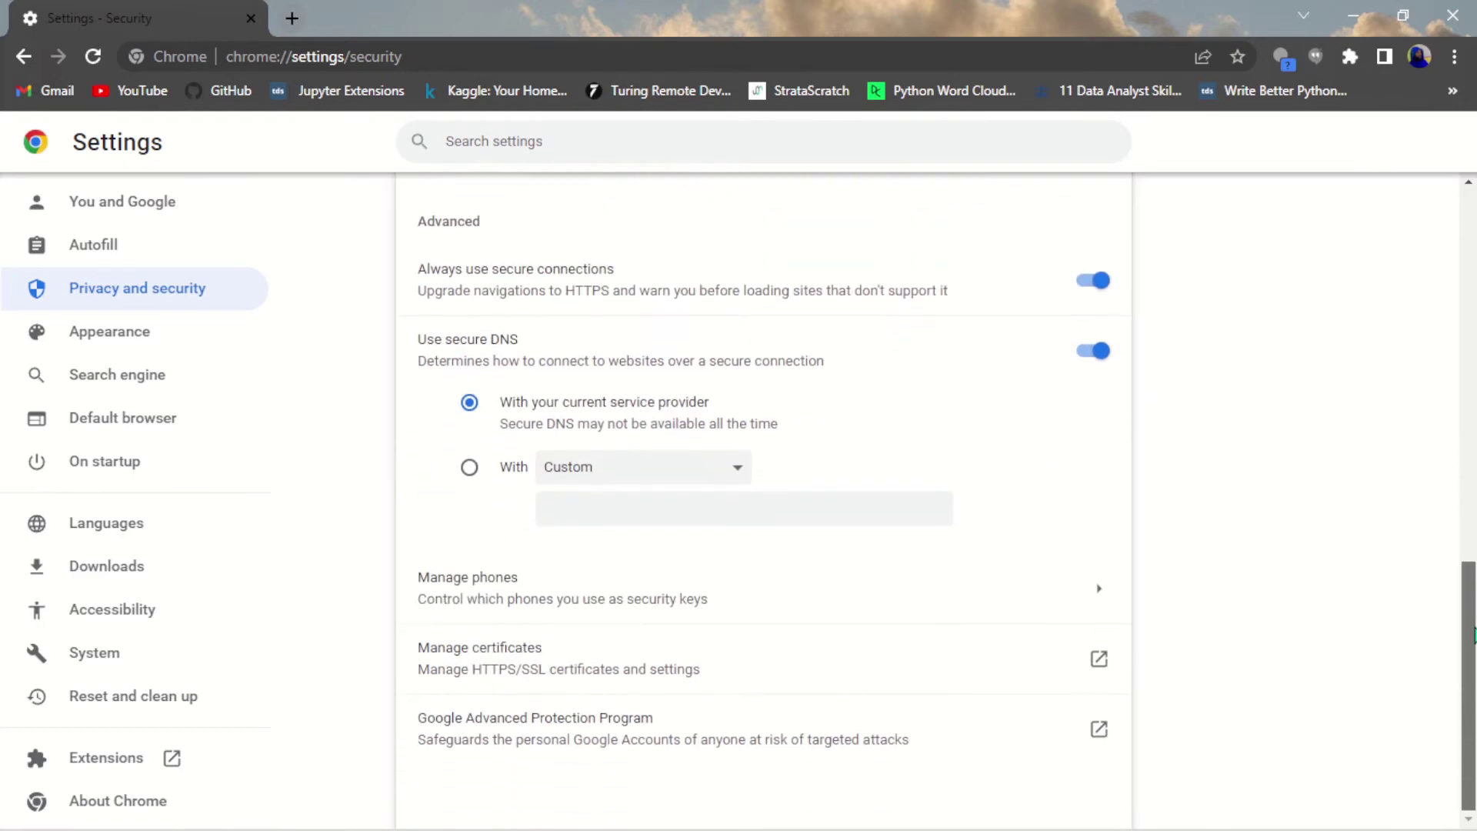
pyautogui.scroll(4, 1468, 600)
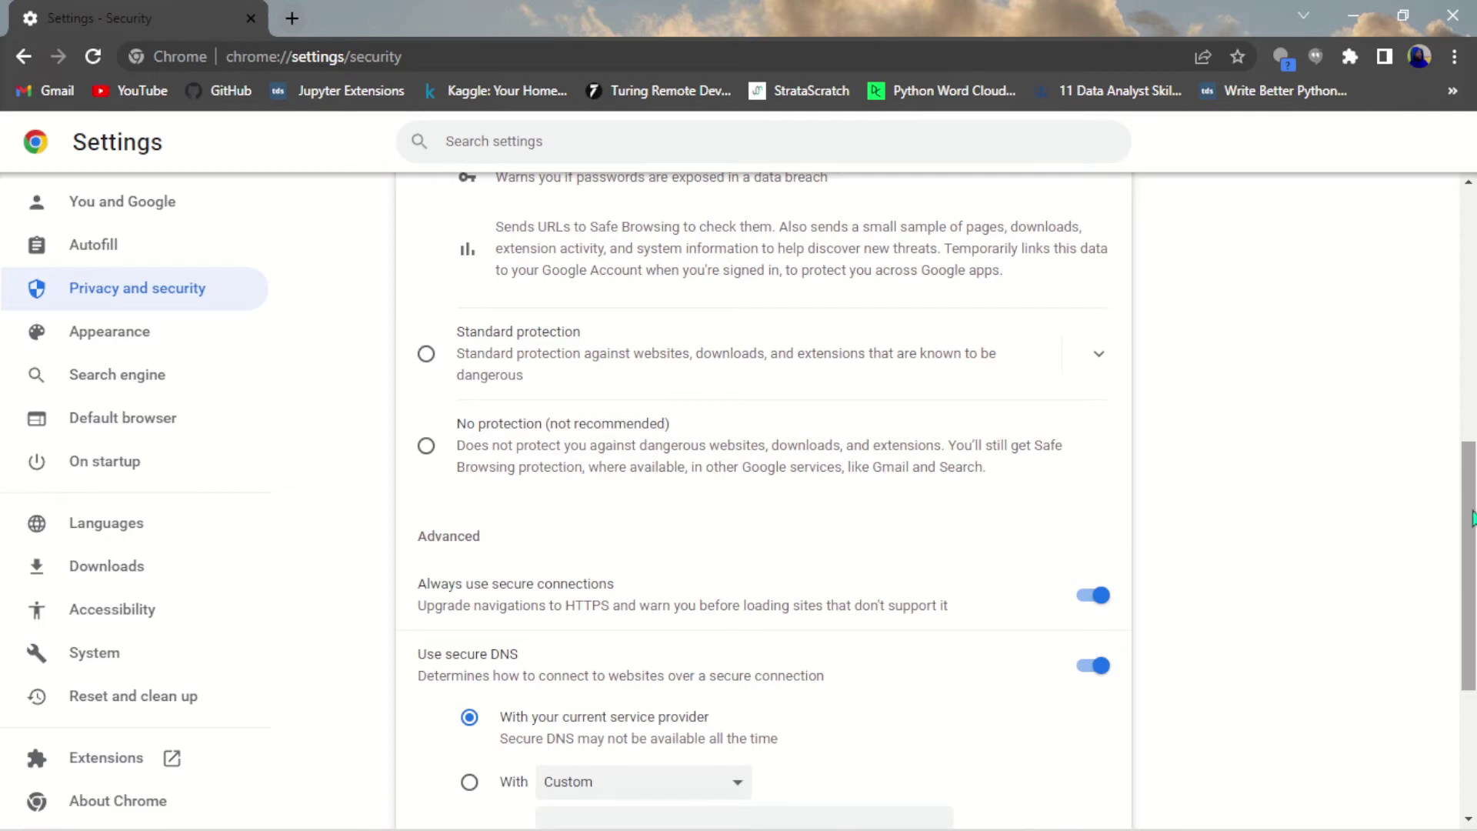
pyautogui.moveTo(1470, 536); pyautogui.dragTo(1469, 298)
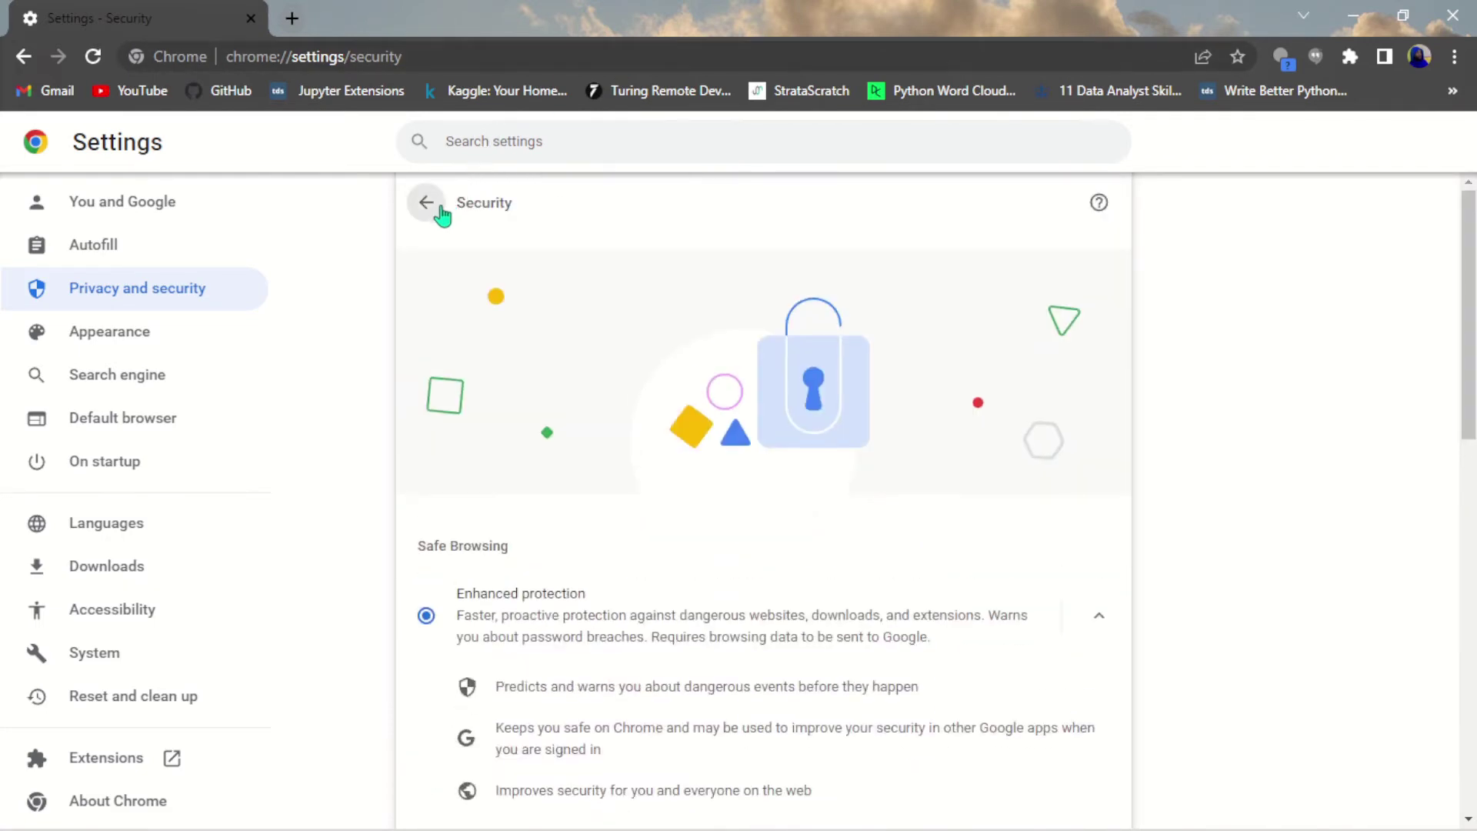
# - Go from Privacy and security into Site Settings and scroll down to Permissions
pyautogui.click(436, 209)
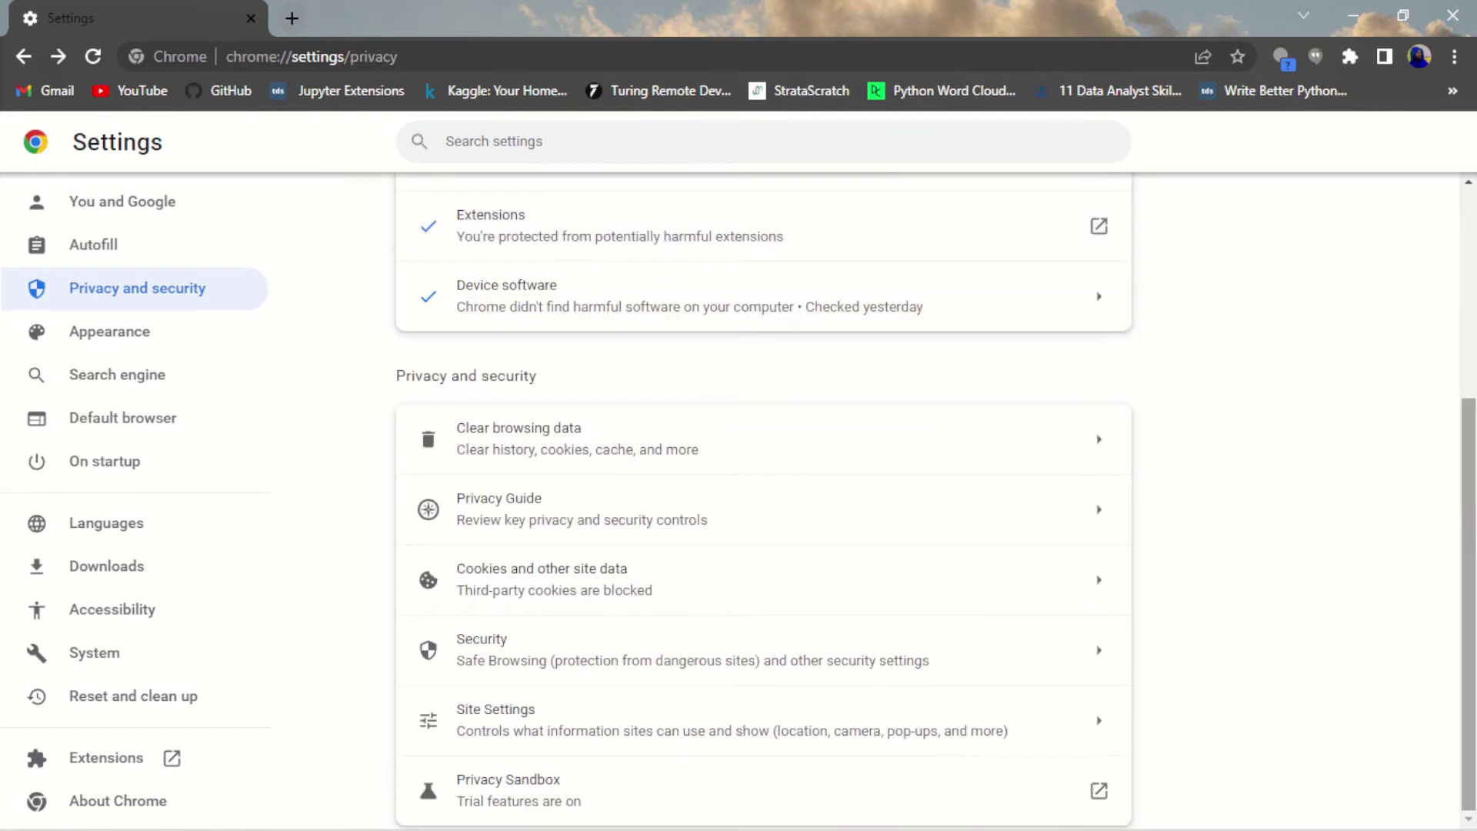
pyautogui.moveTo(1470, 592); pyautogui.dragTo(1456, 662)
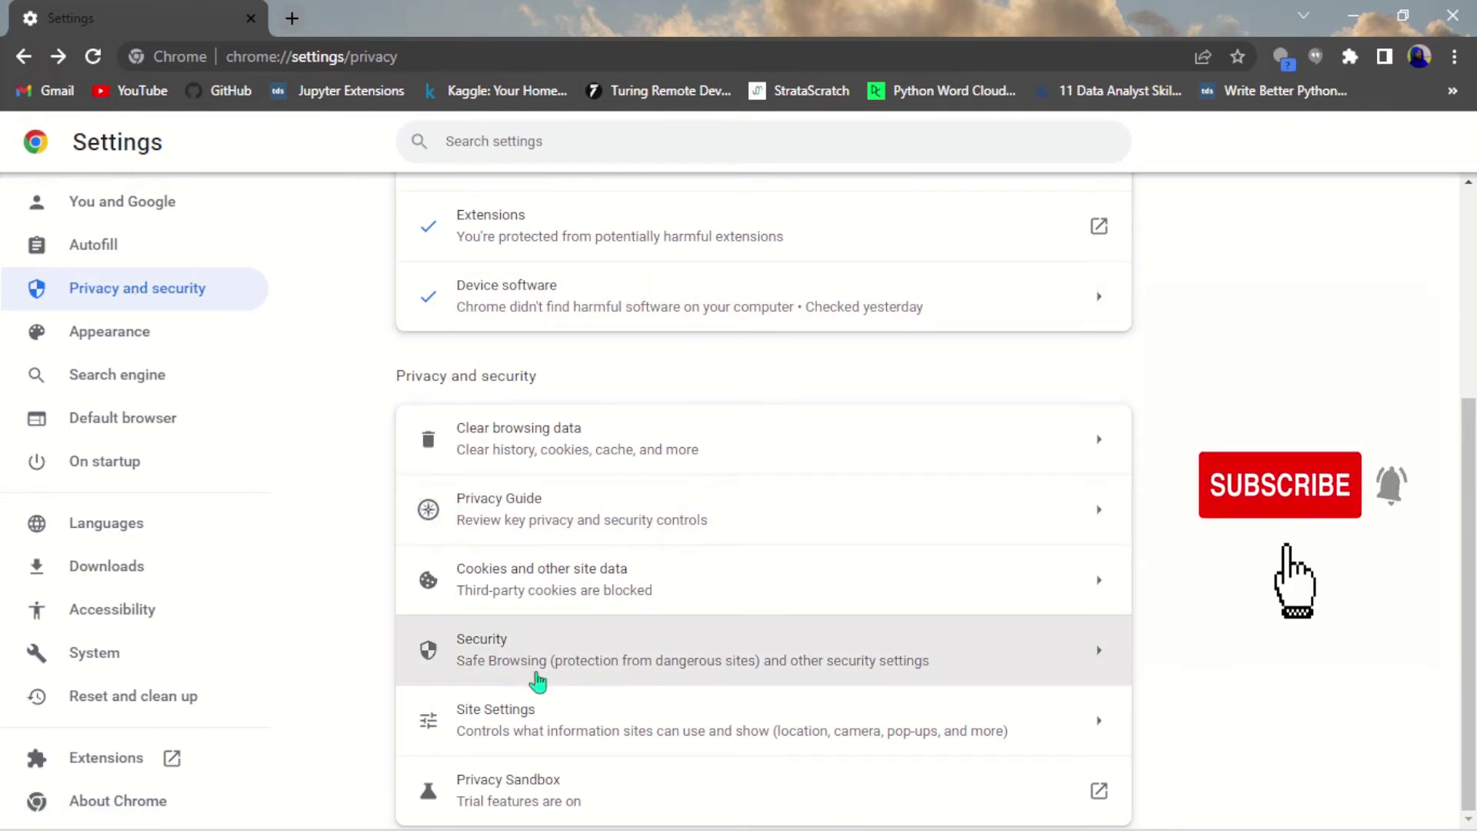
pyautogui.click(593, 722)
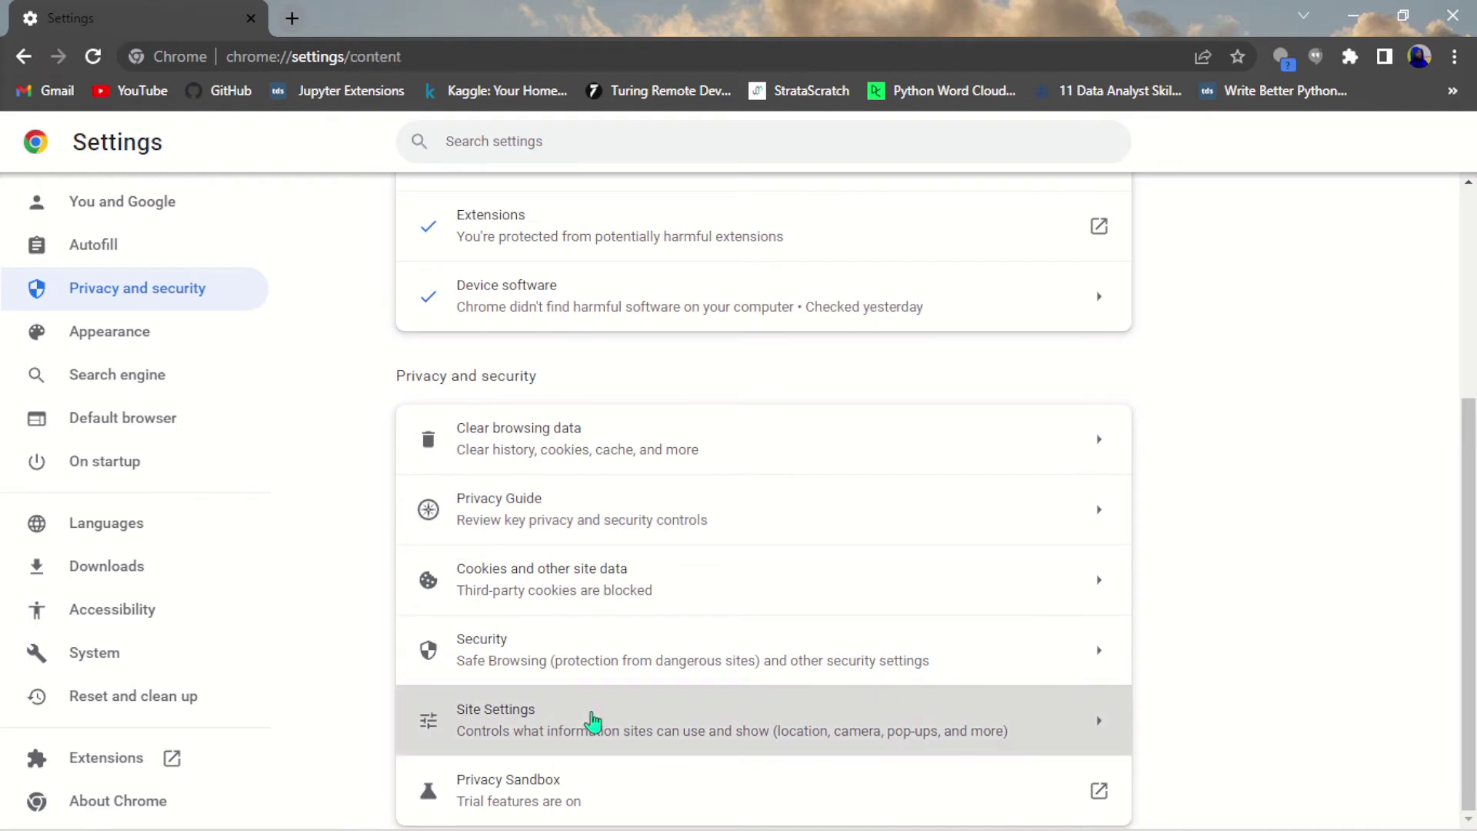
pyautogui.moveTo(1472, 338); pyautogui.dragTo(1471, 537)
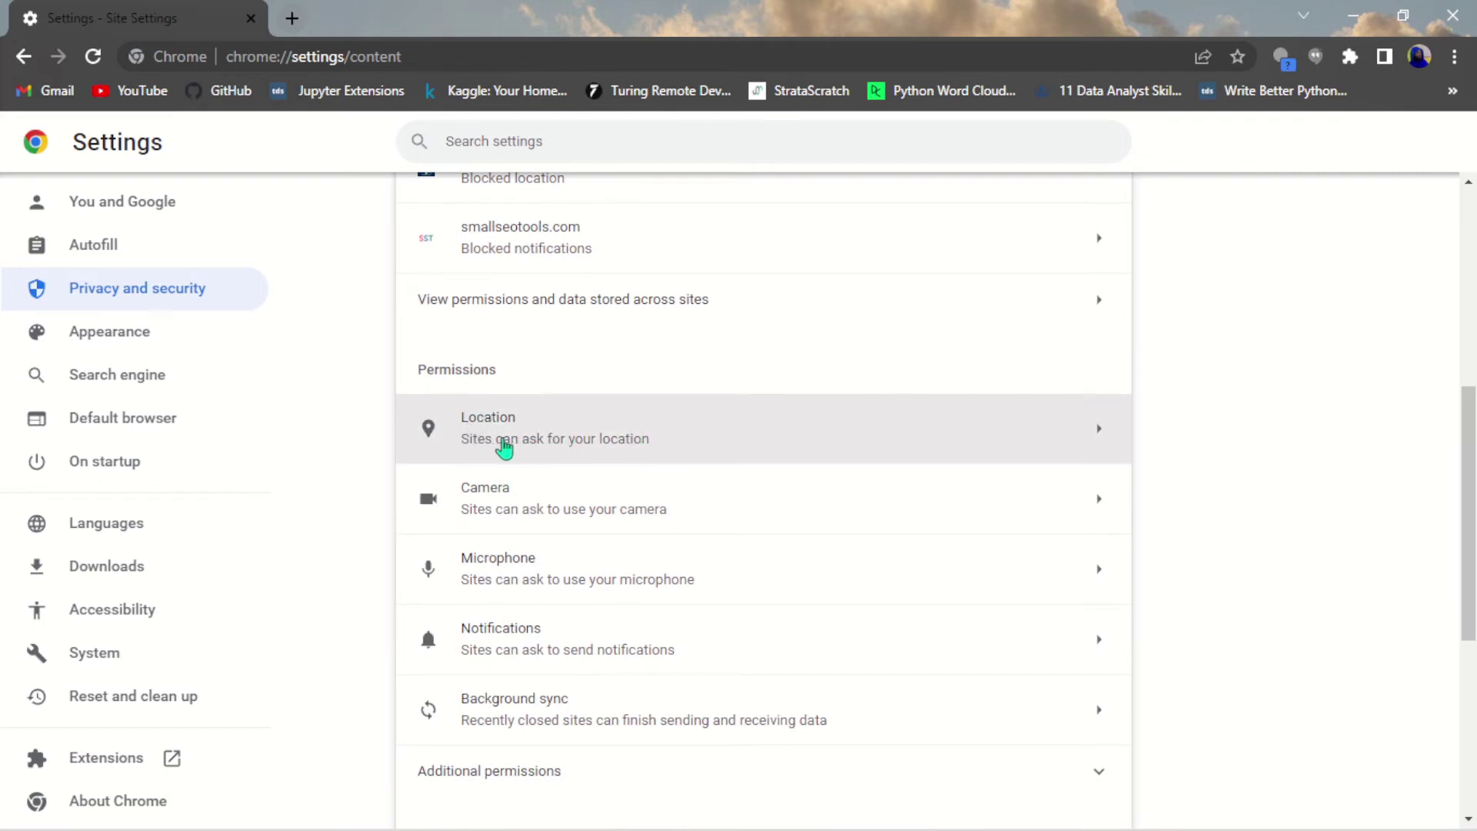
pyautogui.click(647, 452)
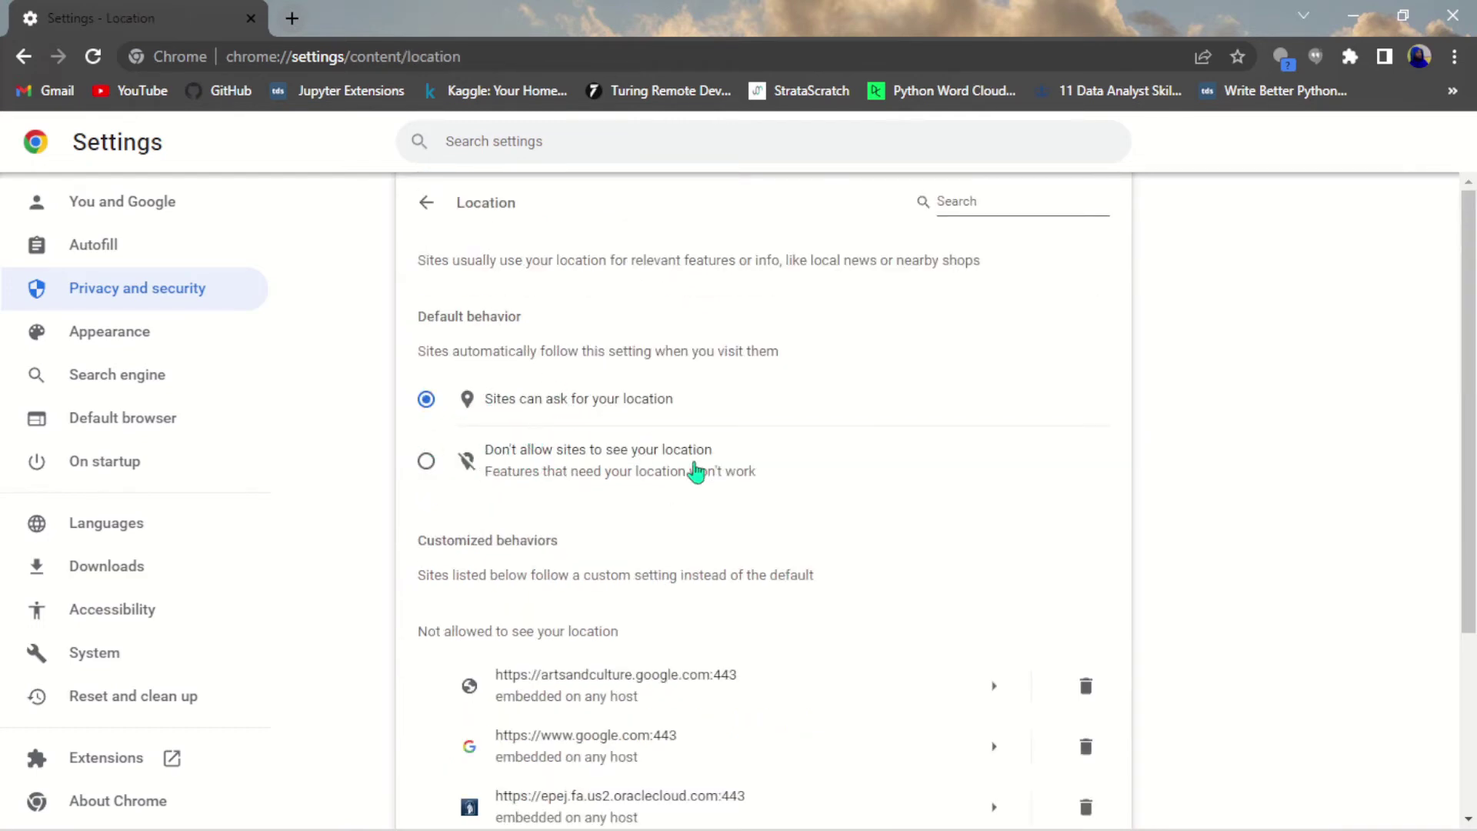
pyautogui.moveTo(1460, 377)
pyautogui.mouseDown()
pyautogui.moveTo(1460, 560)
pyautogui.moveTo(1460, 377)
pyautogui.mouseUp()
pyautogui.click(425, 204)
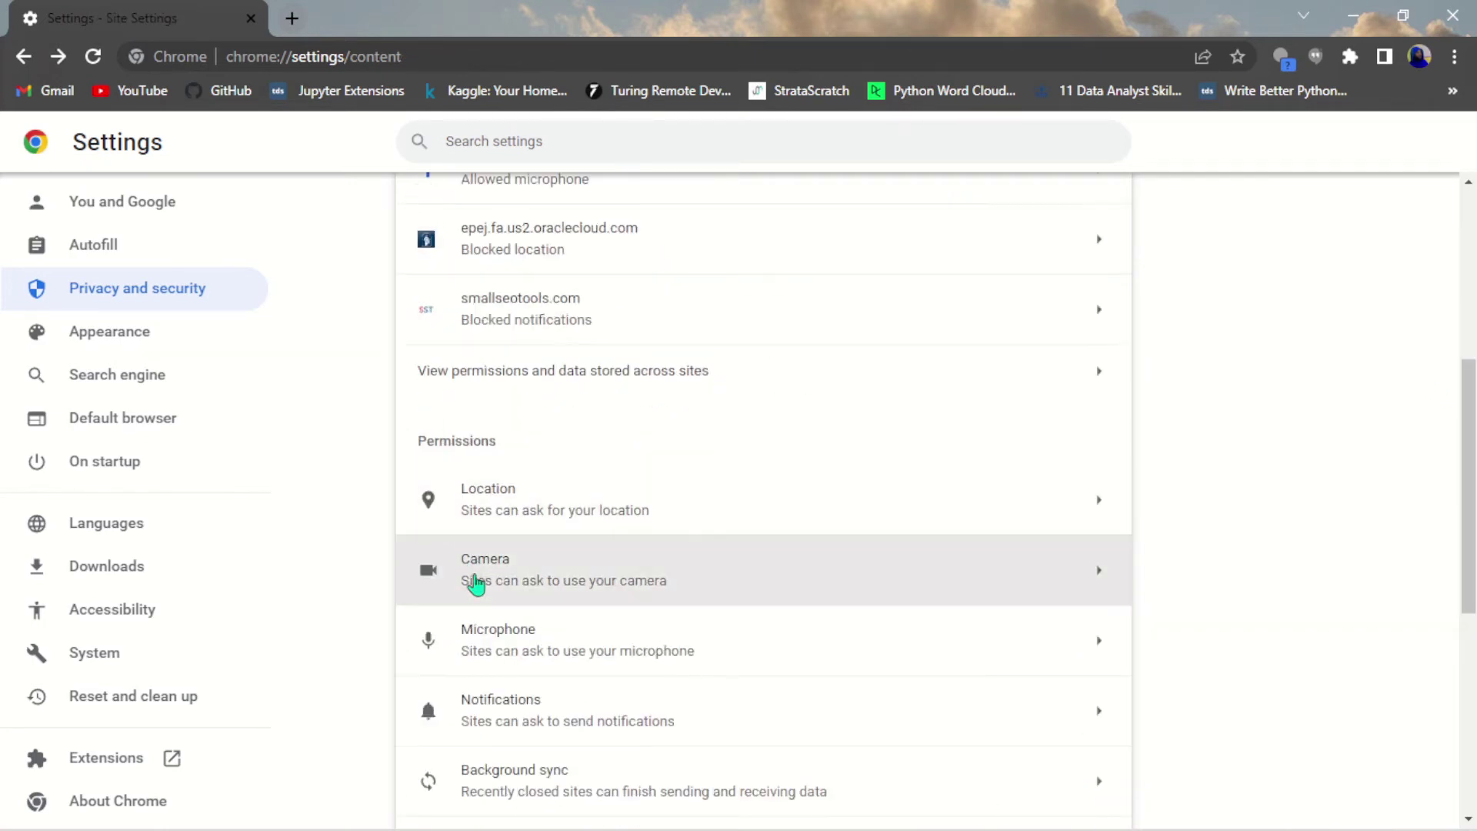
pyautogui.click(690, 591)
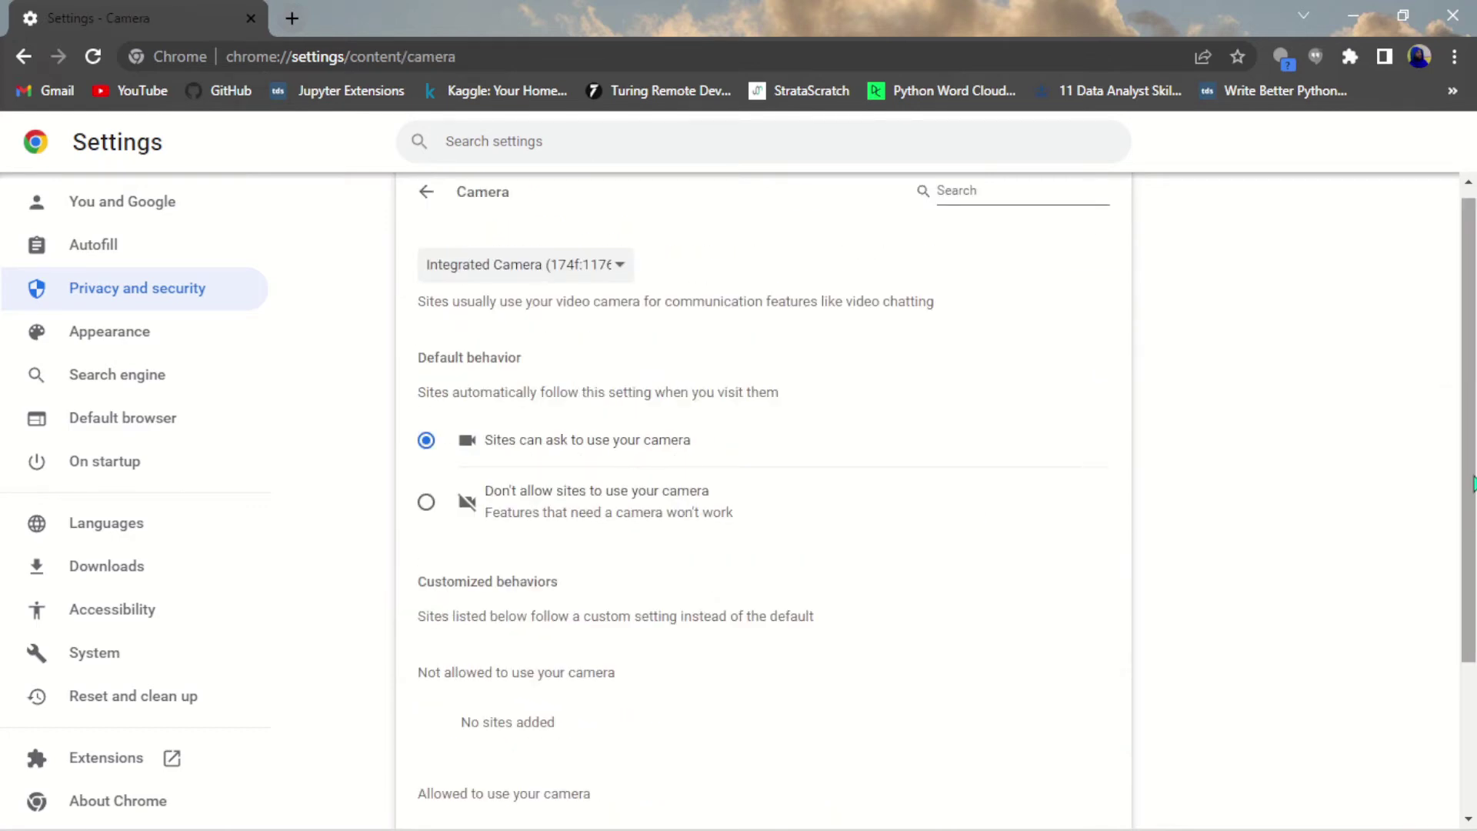
pyautogui.scroll(-3, 1473, 483)
pyautogui.scroll(3, 1473, 483)
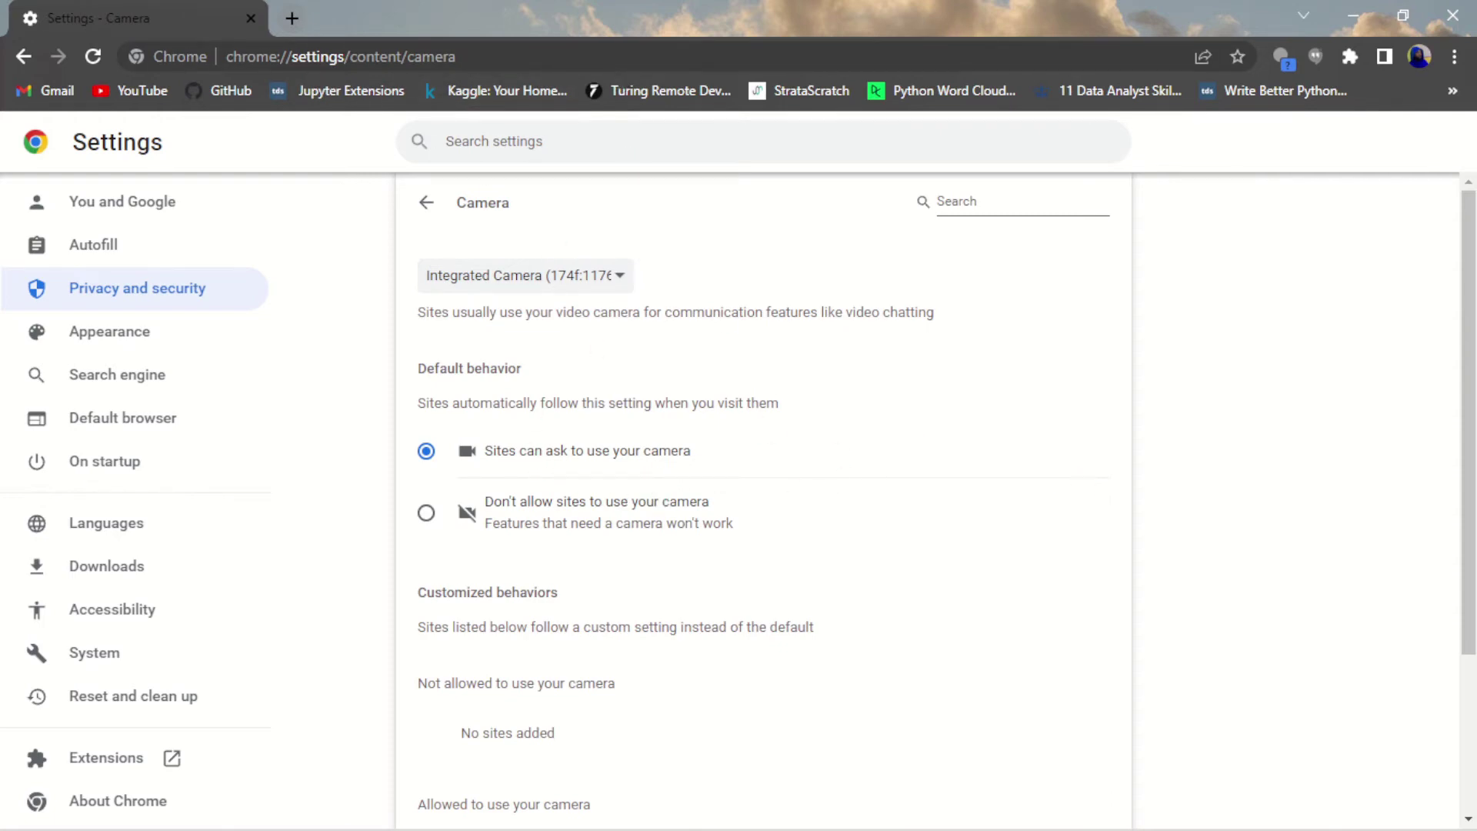
pyautogui.scroll(-3, 1469, 652)
pyautogui.scroll(3, 1469, 653)
pyautogui.click(425, 202)
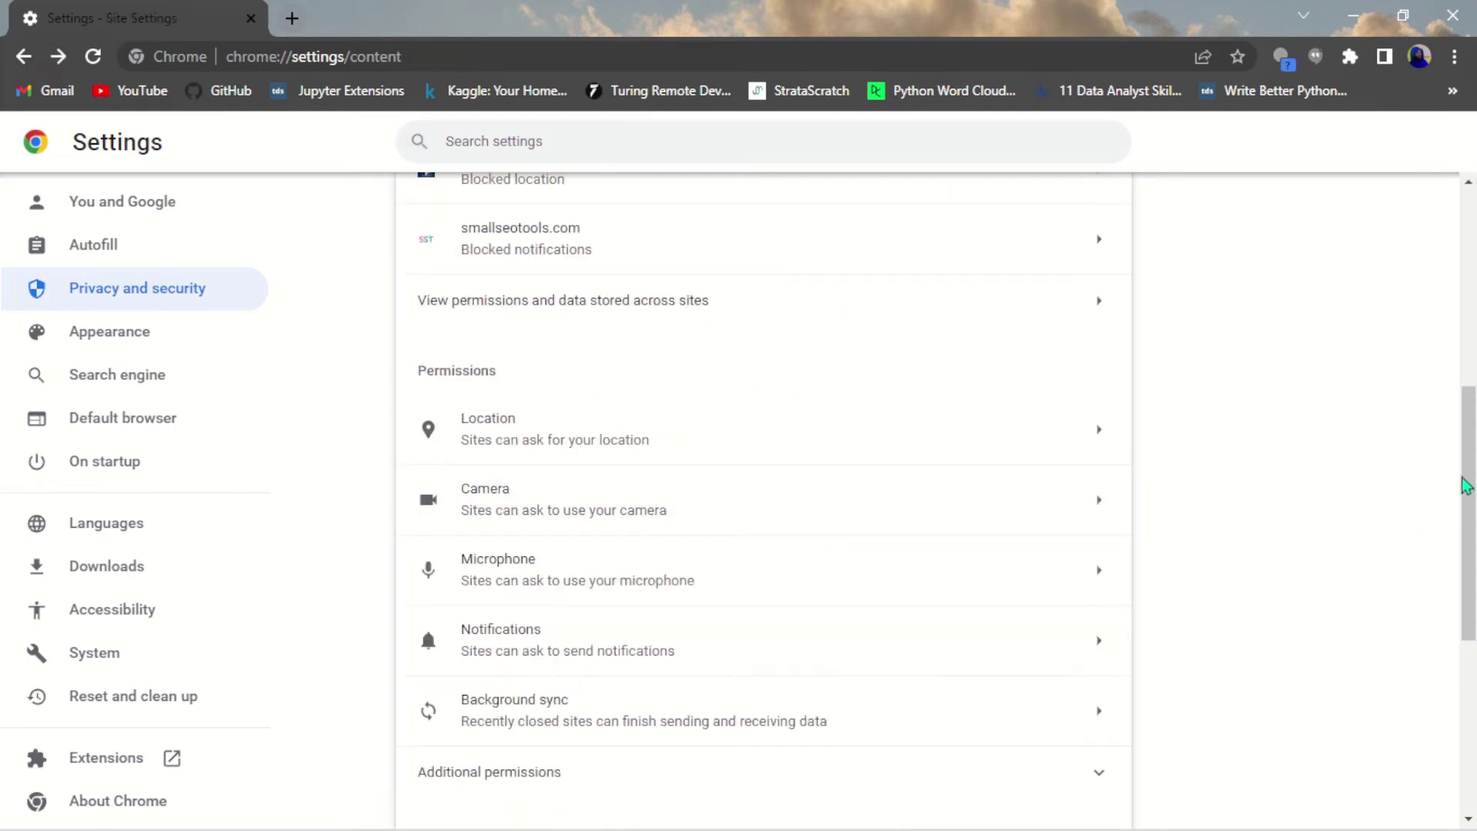
pyautogui.scroll(-2, 1464, 500)
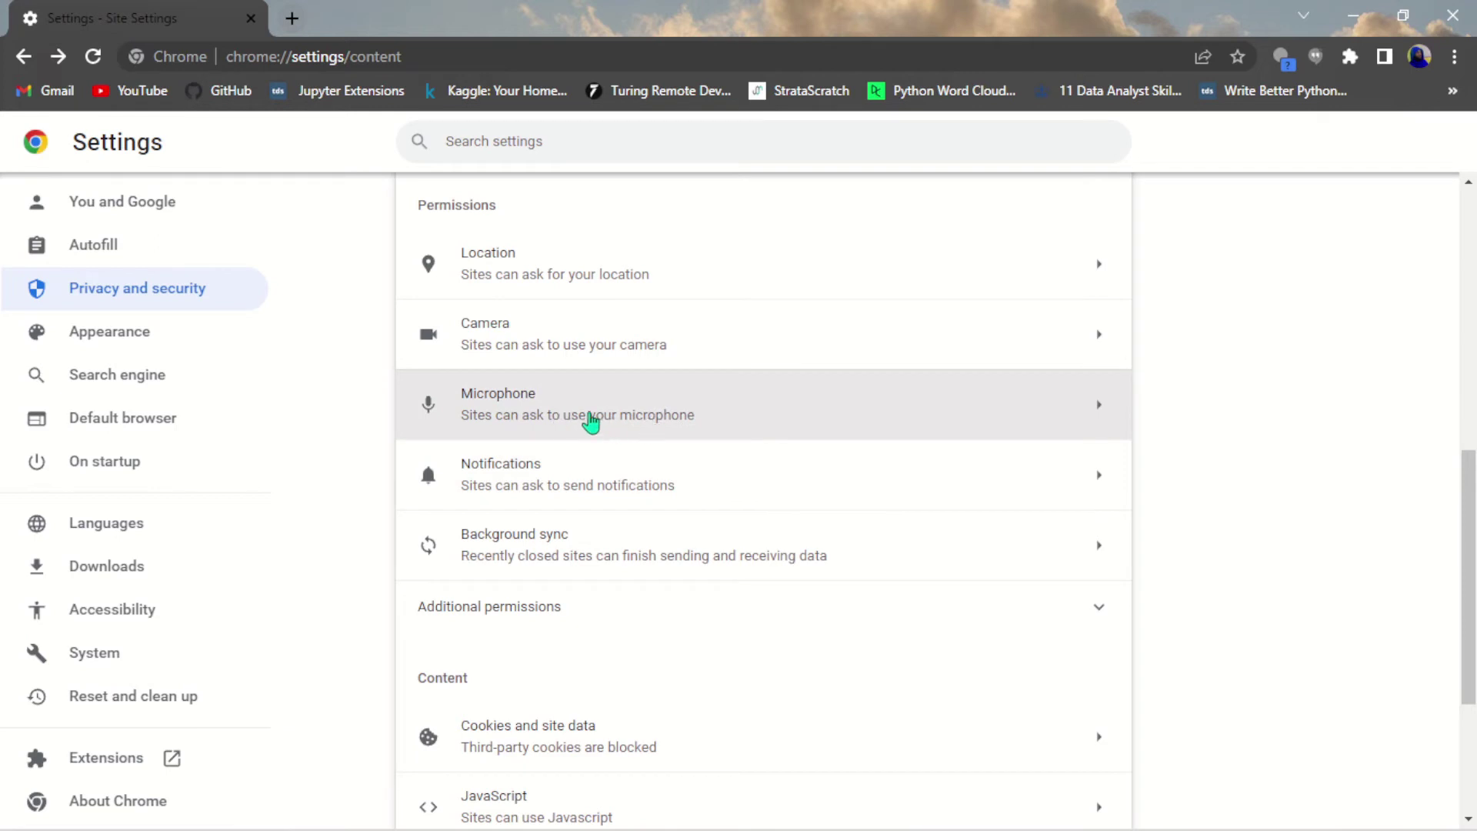
pyautogui.click(1088, 417)
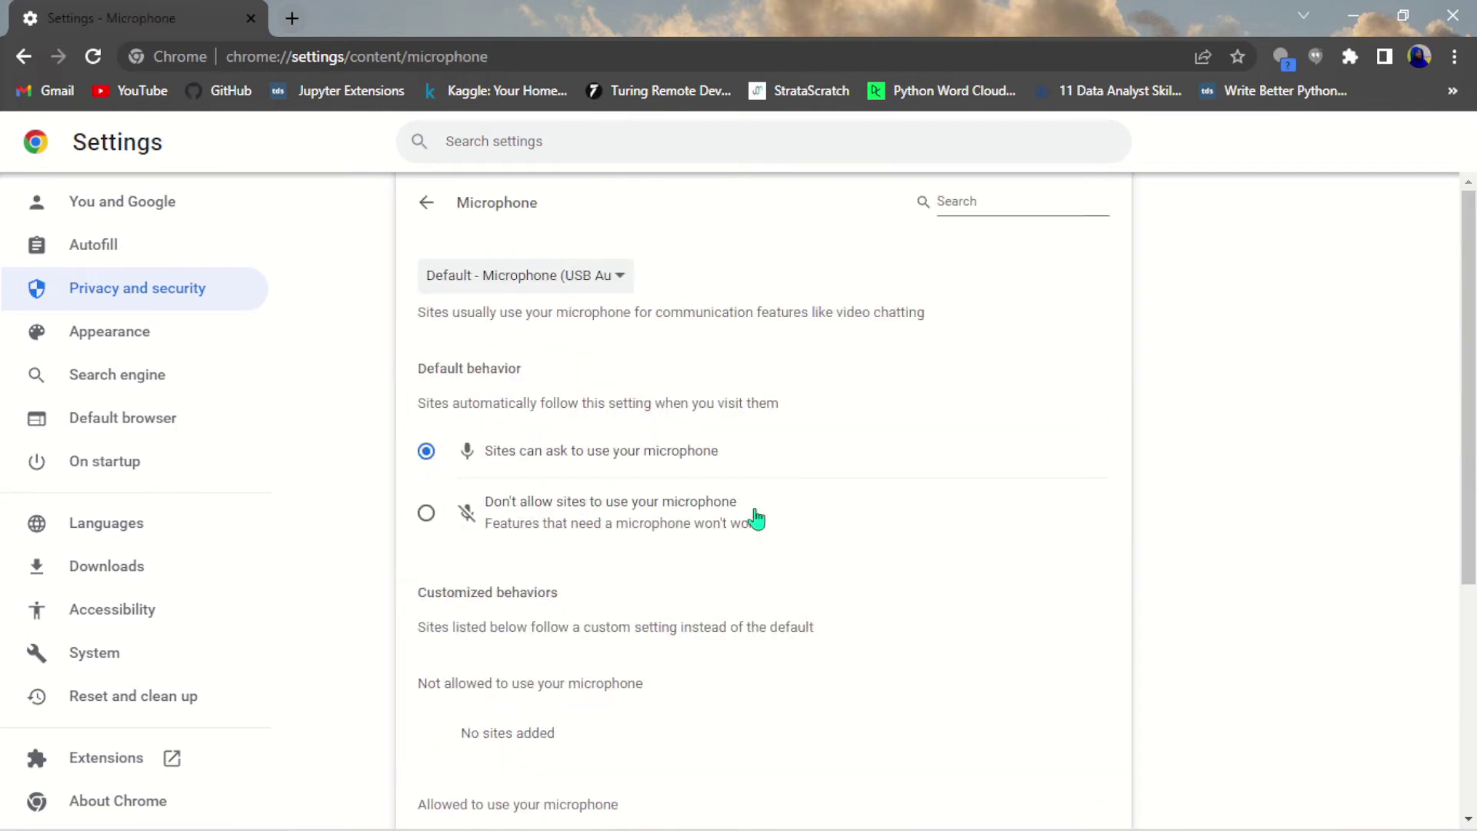
pyautogui.click(424, 203)
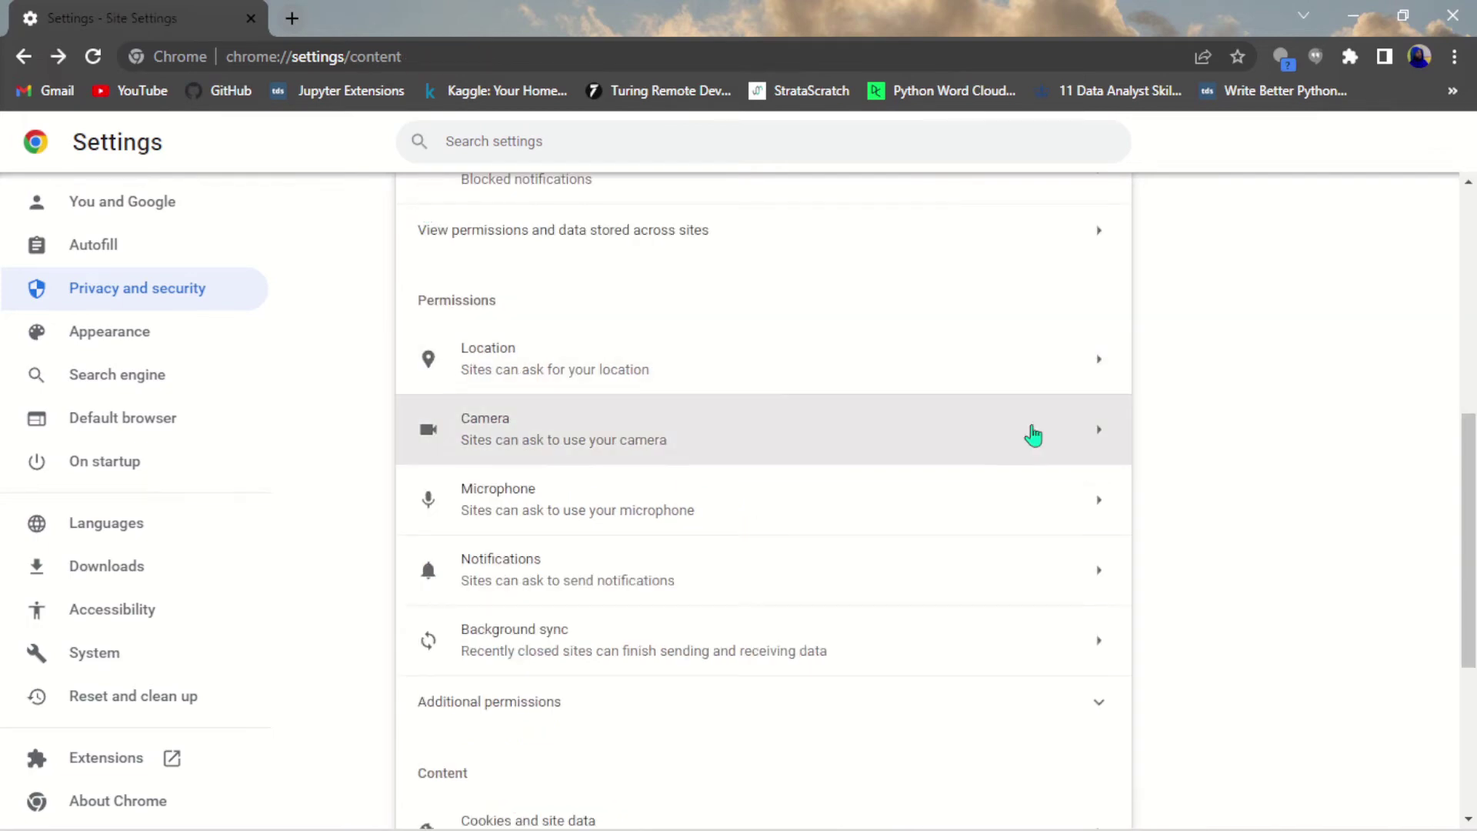
pyautogui.scroll(7, 1029, 432)
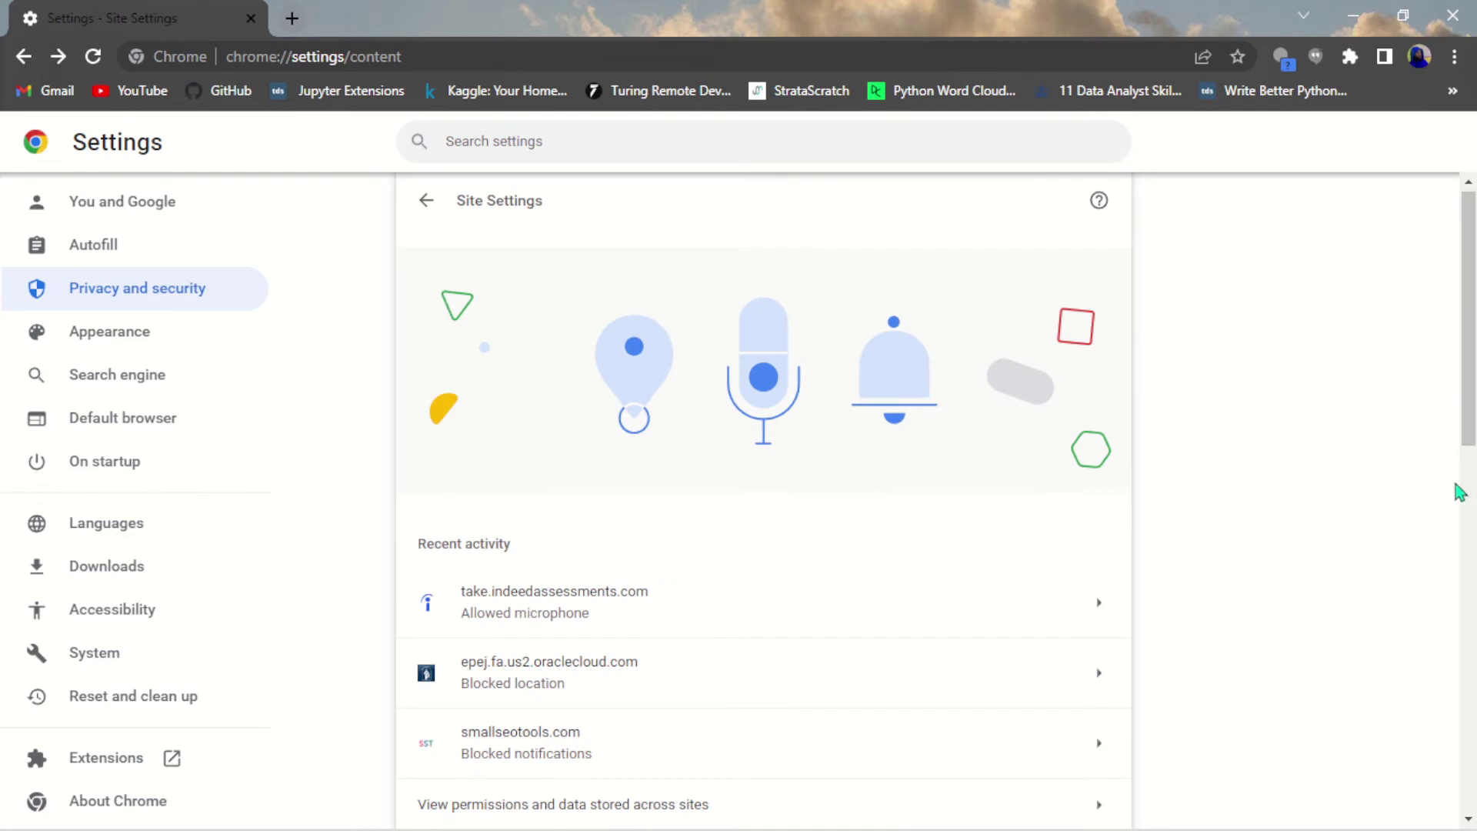
pyautogui.scroll(-11, 1458, 488)
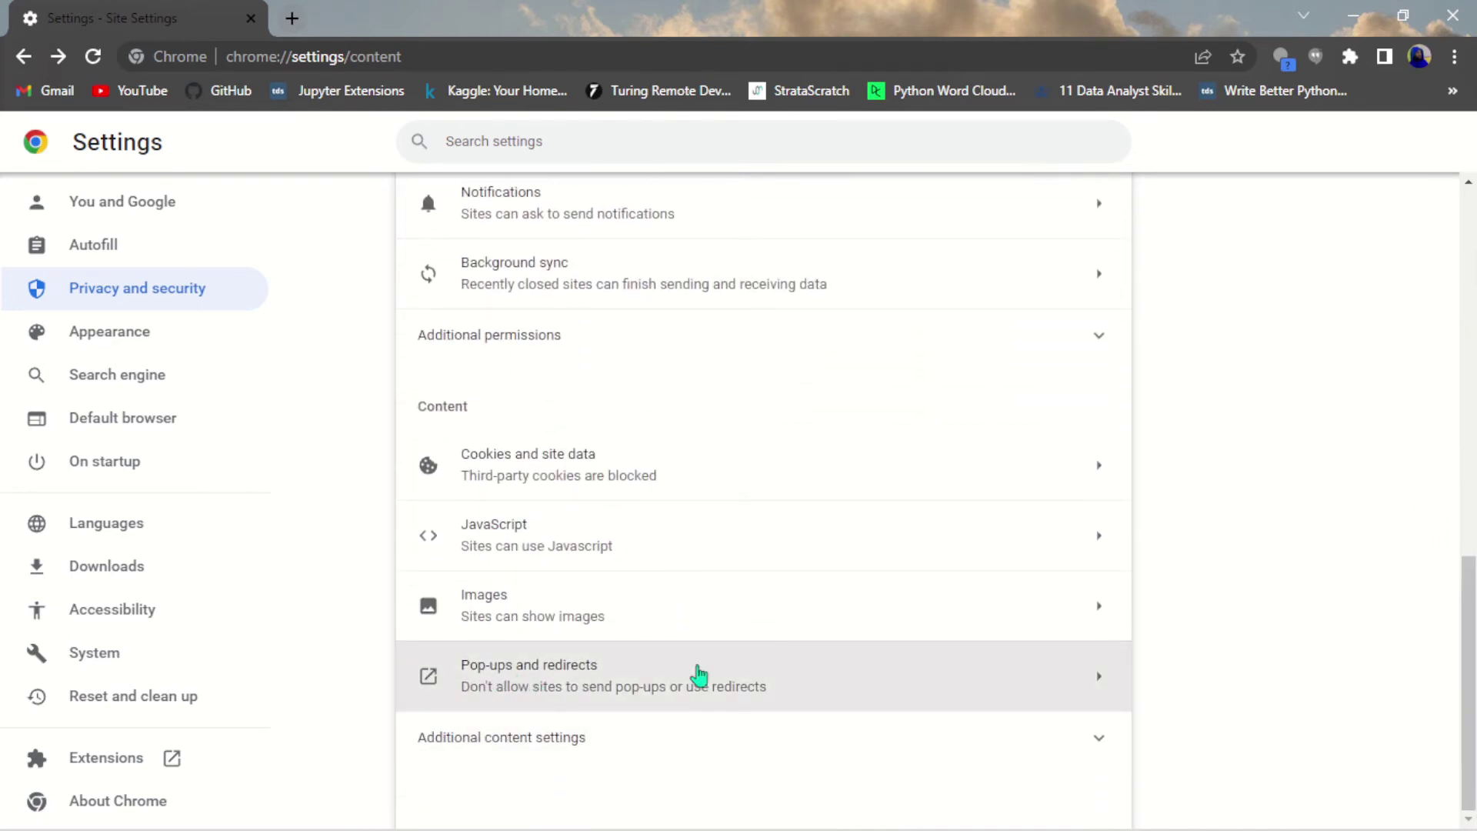
pyautogui.click(940, 680)
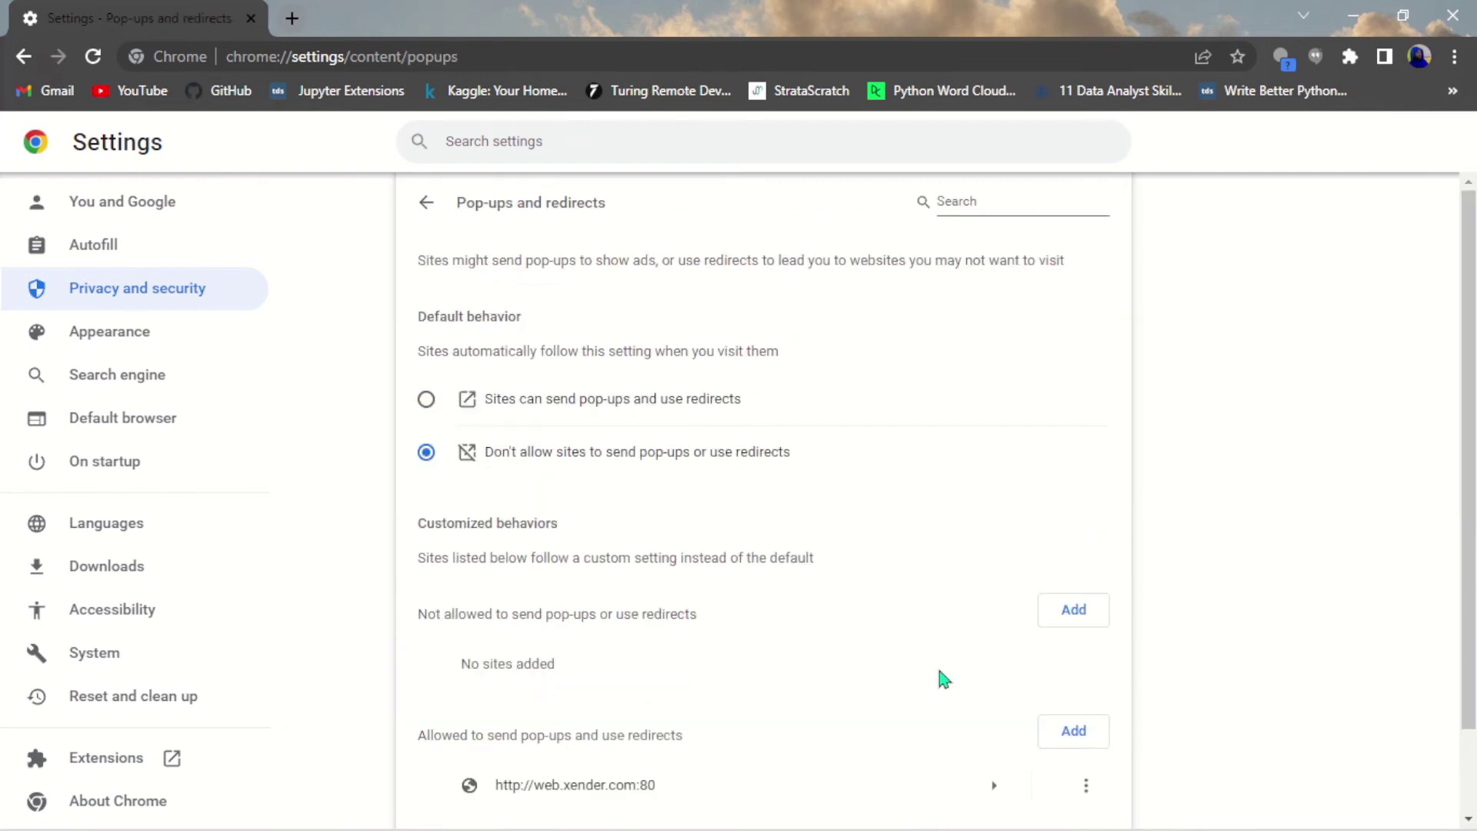
pyautogui.scroll(-1, 764, 500)
pyautogui.scroll(1, 764, 500)
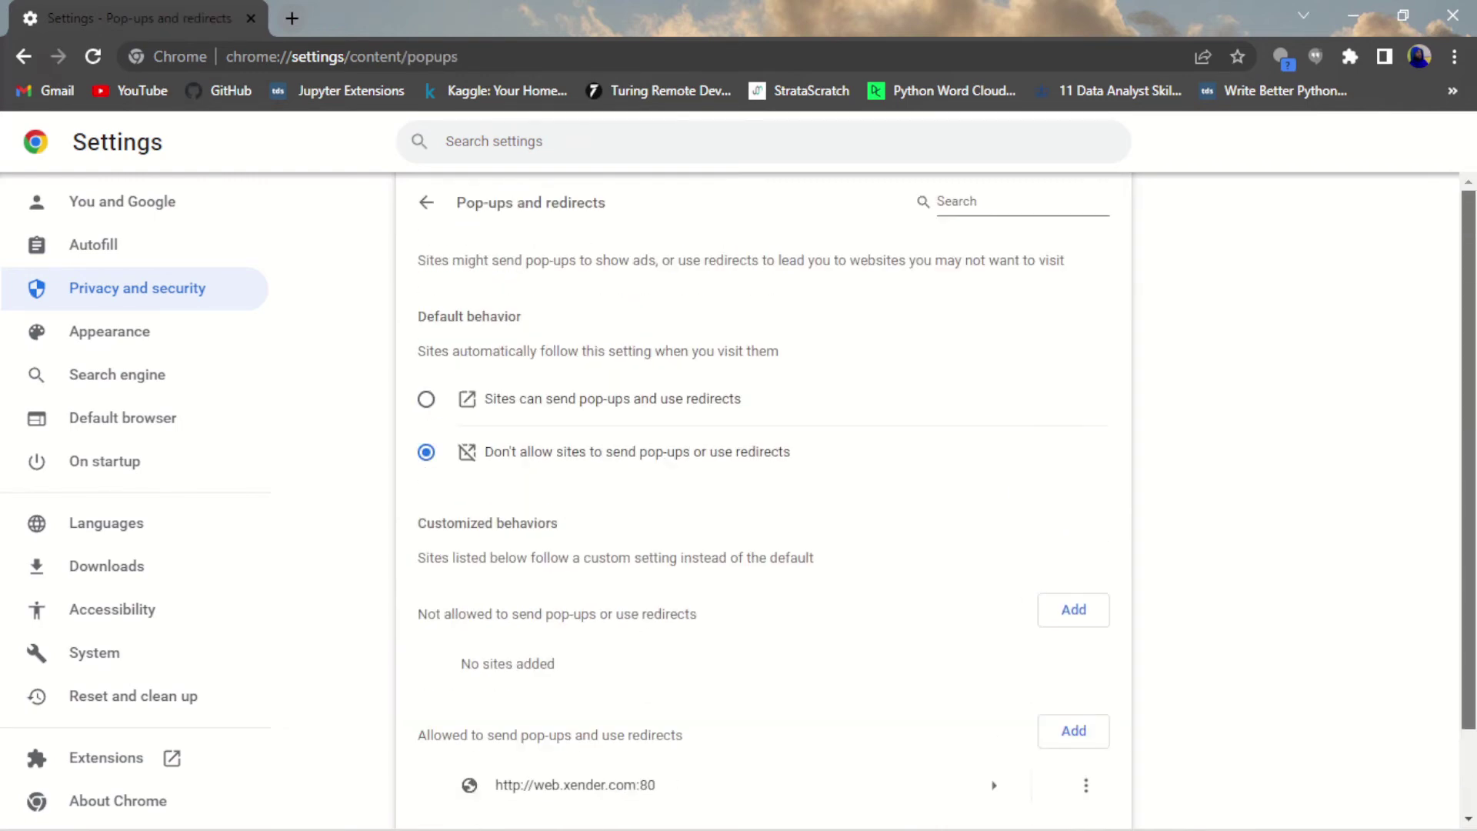
pyautogui.scroll(-1, 764, 500)
pyautogui.scroll(1, 764, 500)
pyautogui.scroll(-1, 764, 500)
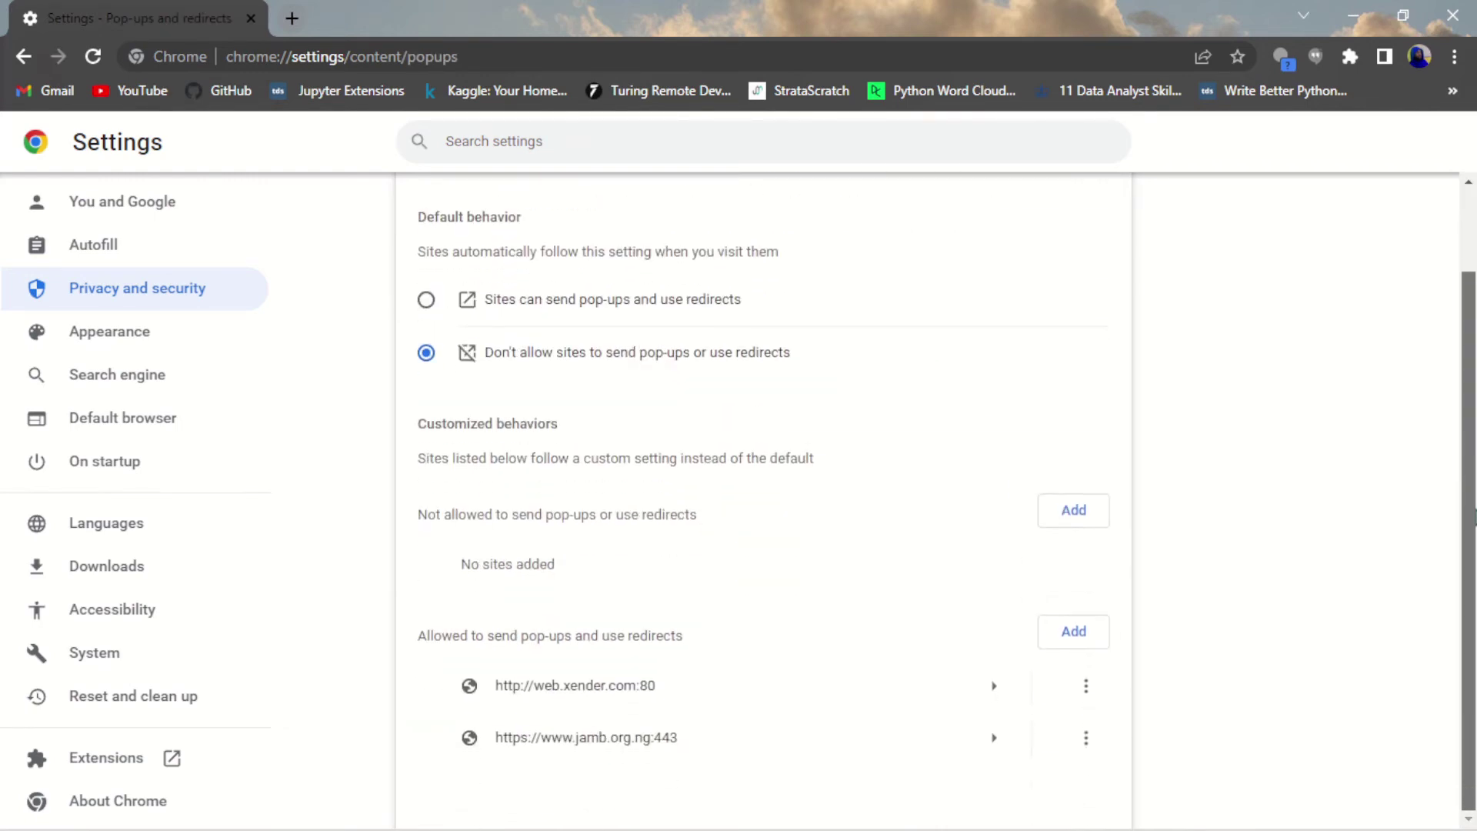
pyautogui.scroll(1, 764, 500)
pyautogui.scroll(-1, 764, 500)
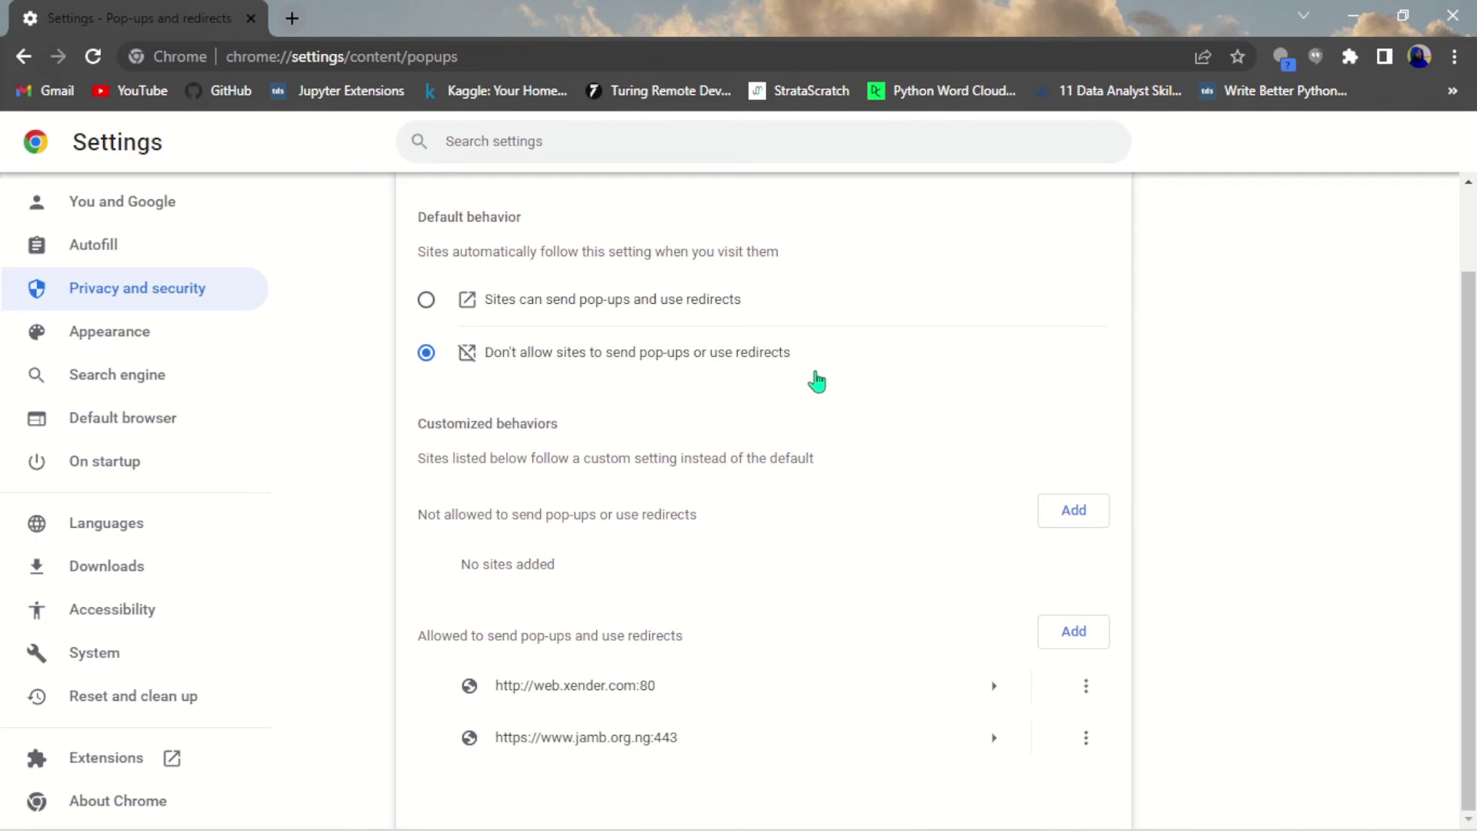
pyautogui.scroll(1, 1458, 474)
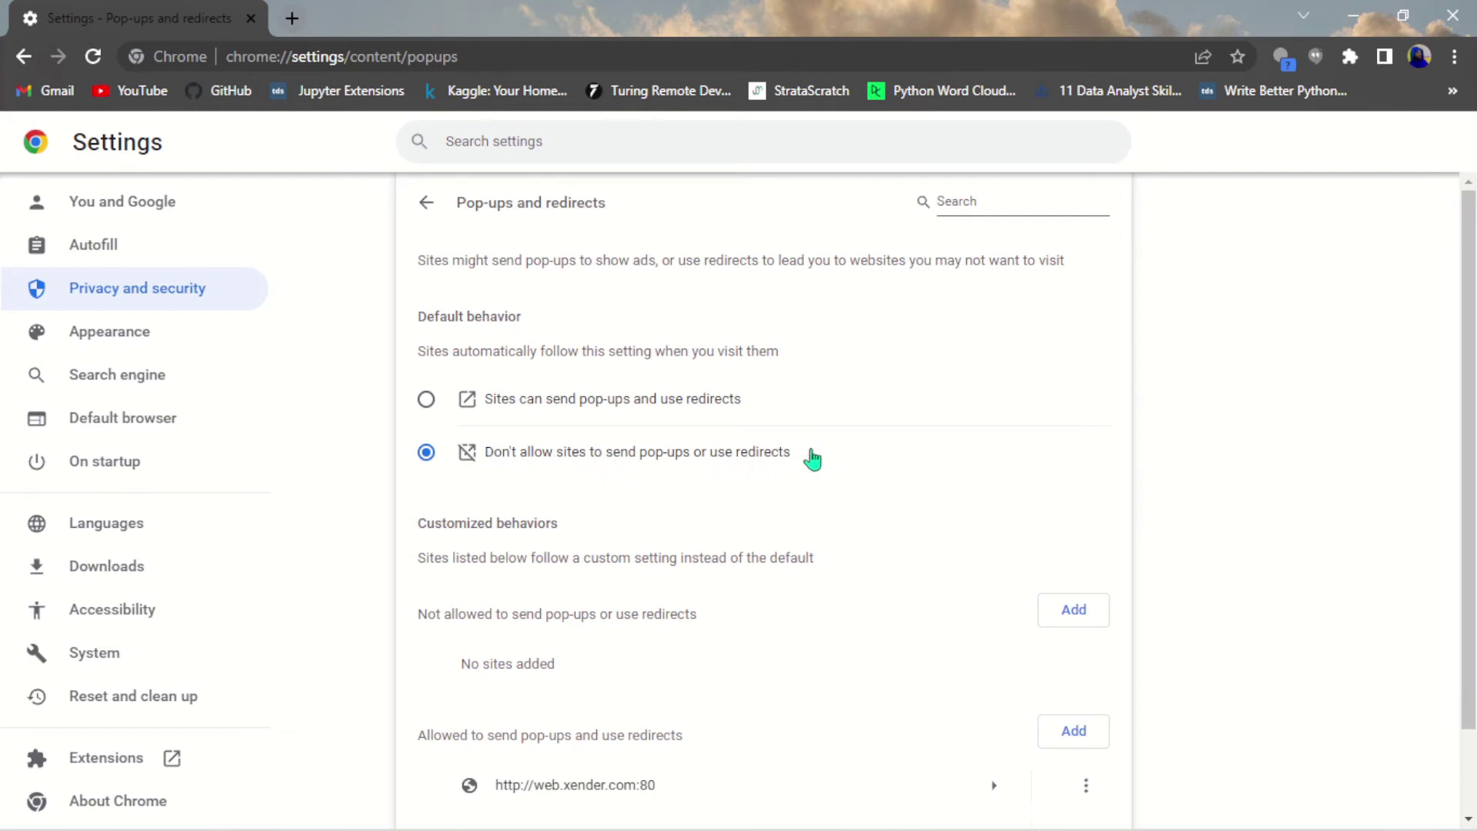
pyautogui.click(415, 204)
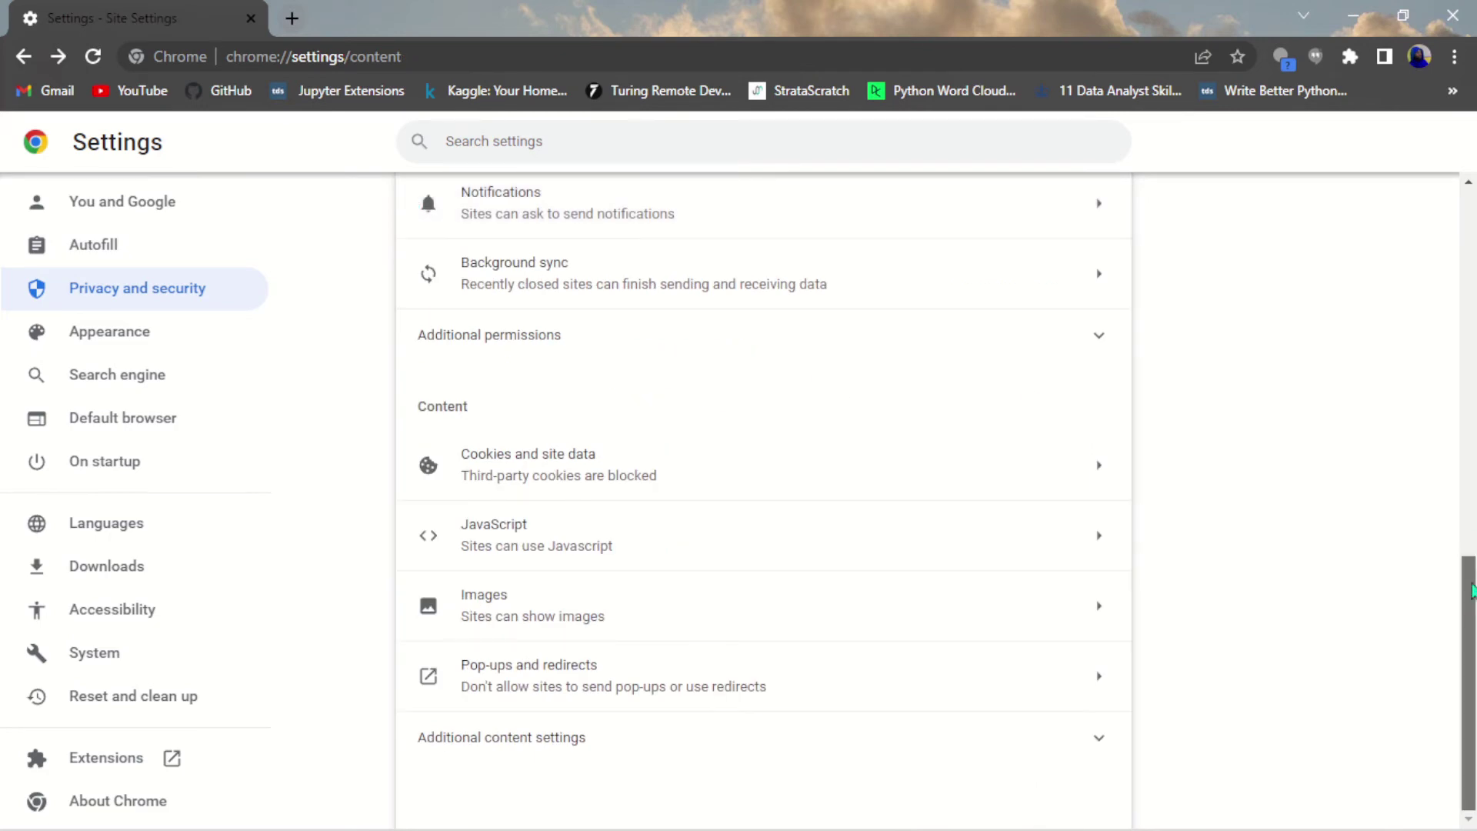
pyautogui.moveTo(1471, 612); pyautogui.dragTo(1471, 245)
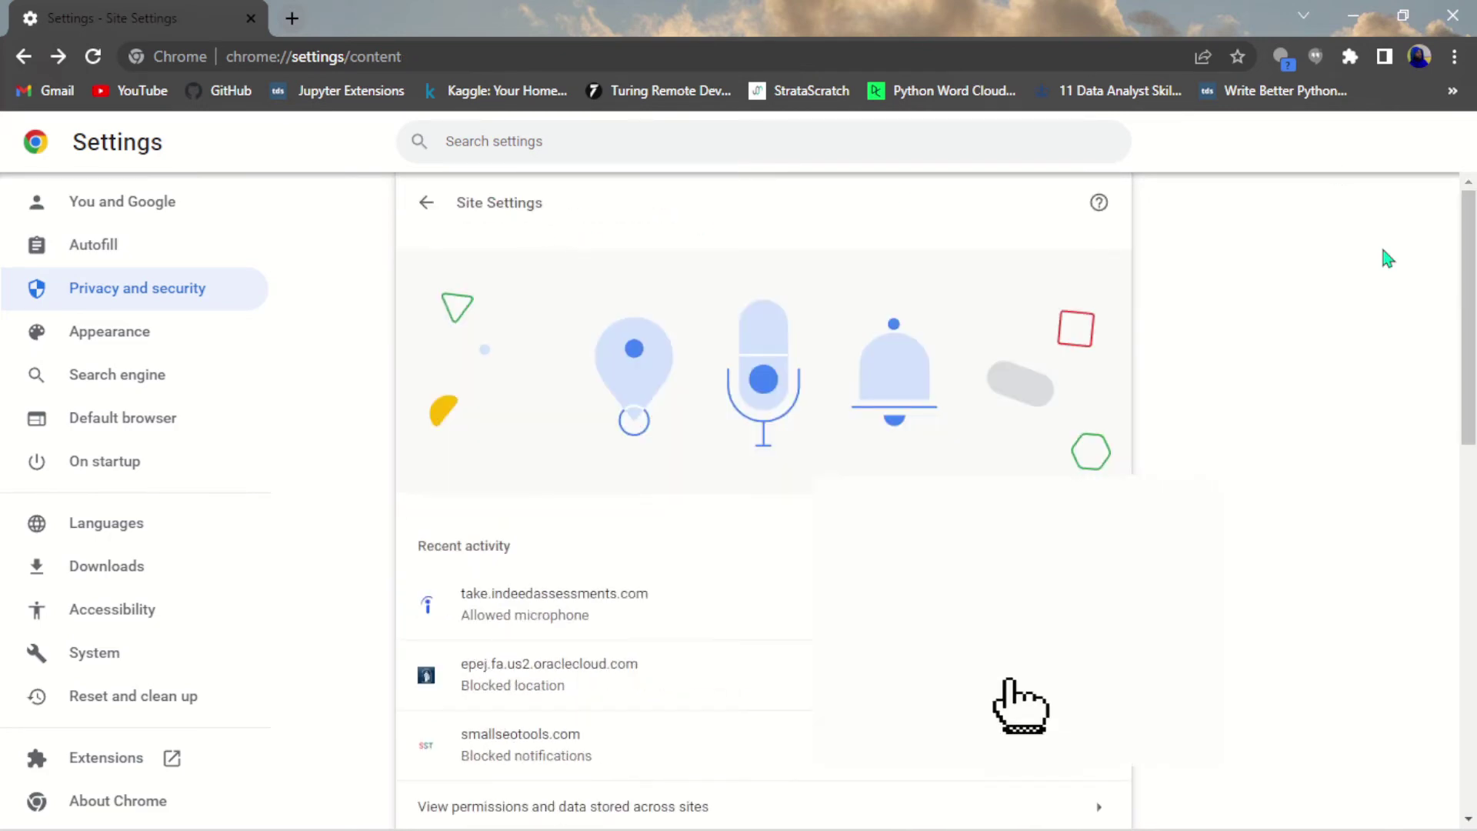
pyautogui.scroll(-10, 1468, 308)
pyautogui.scroll(2, 1144, 560)
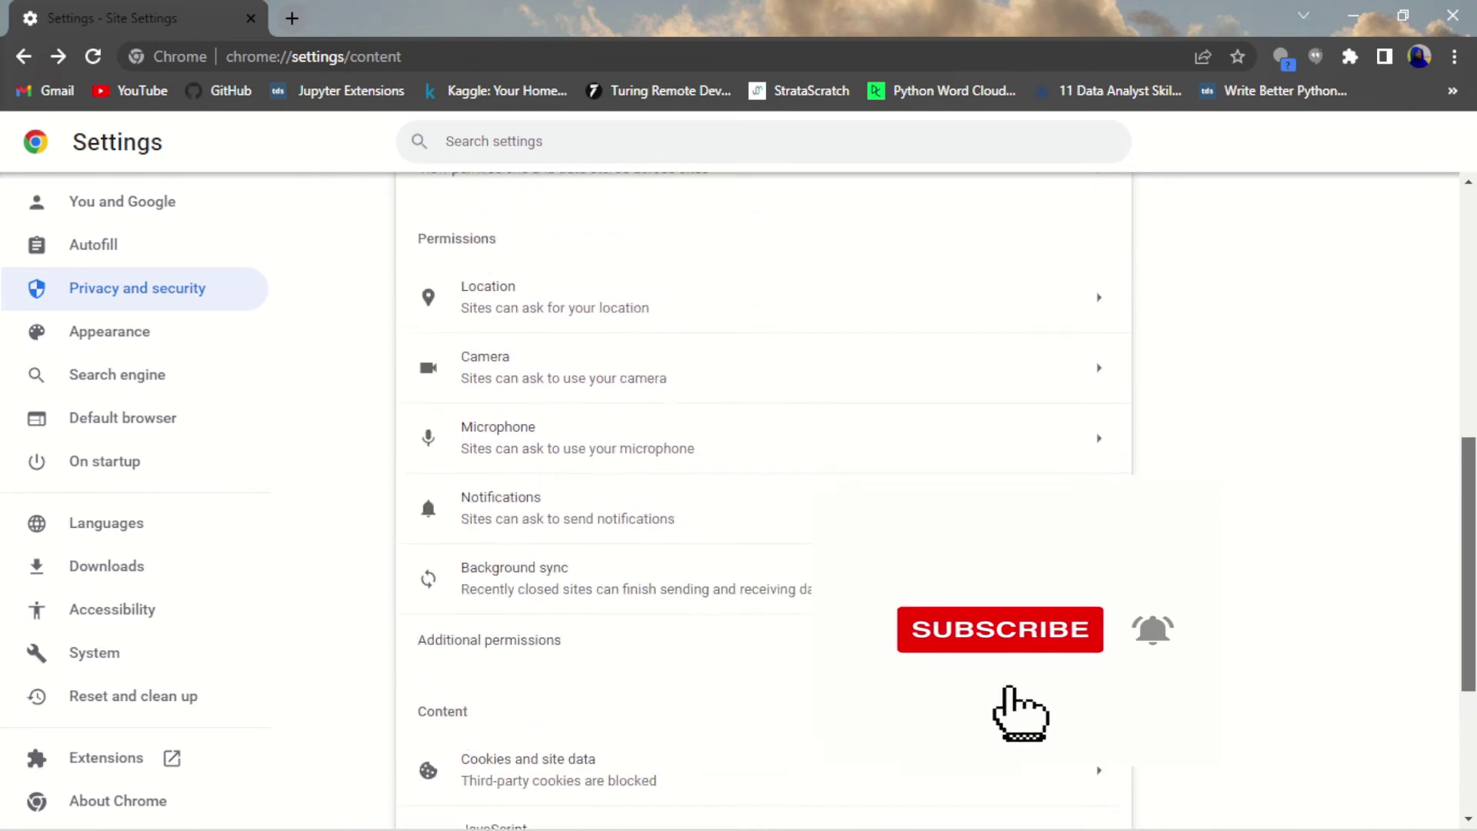
pyautogui.scroll(-4, 1144, 560)
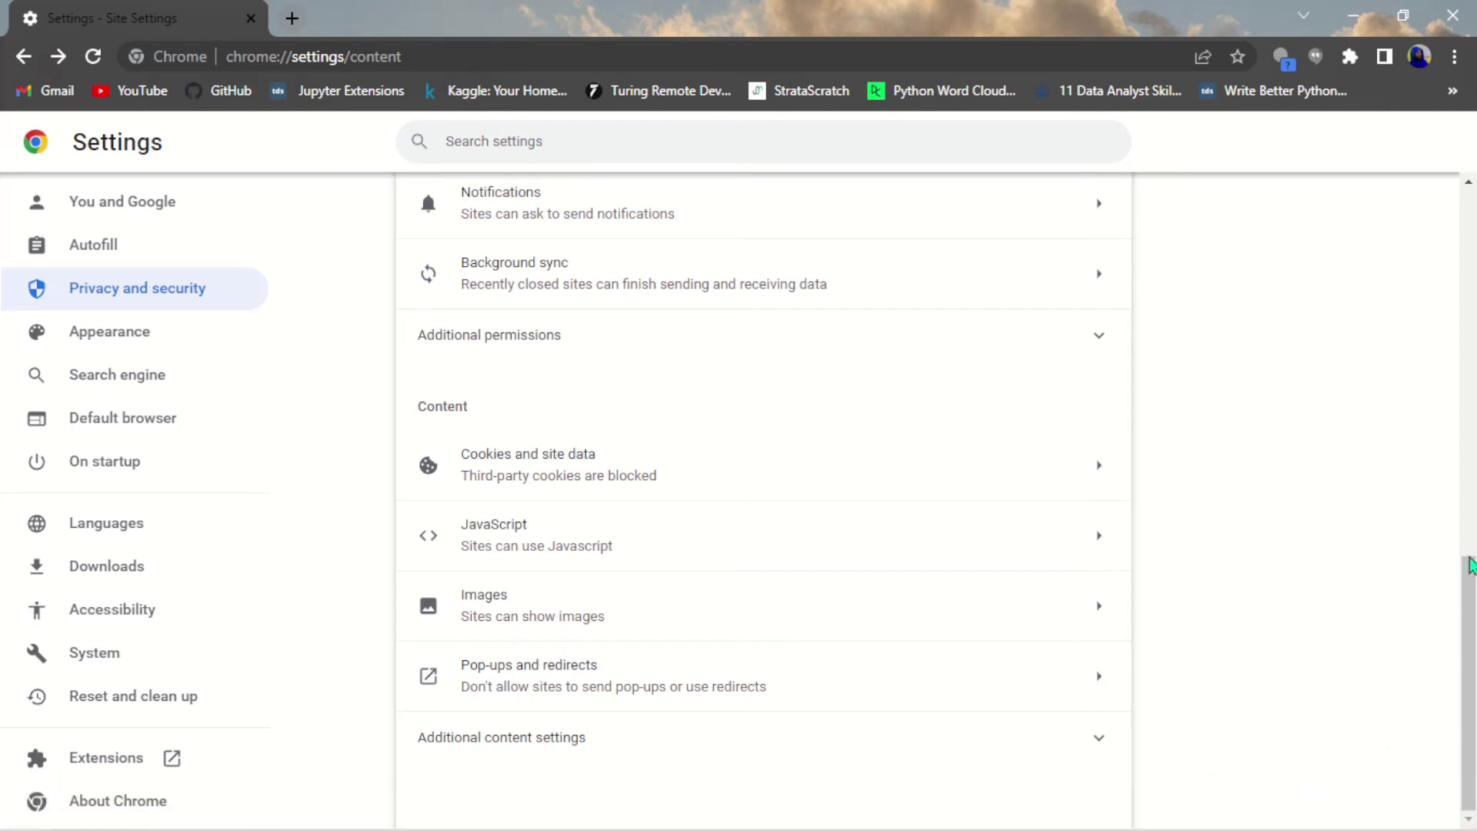
pyautogui.moveTo(1474, 607); pyautogui.dragTo(1472, 648)
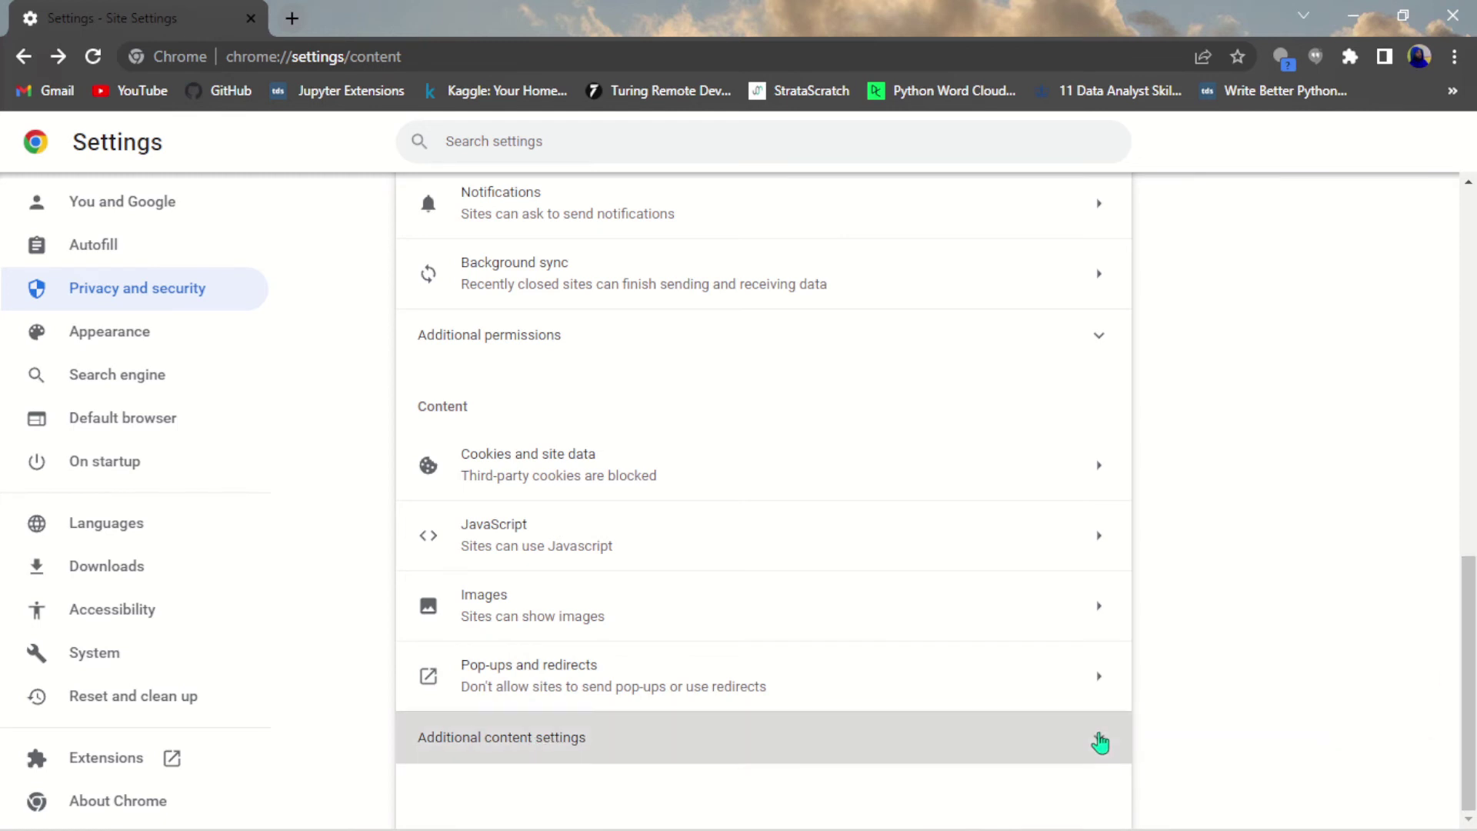
pyautogui.click(1100, 740)
pyautogui.moveTo(1471, 616); pyautogui.dragTo(1471, 721)
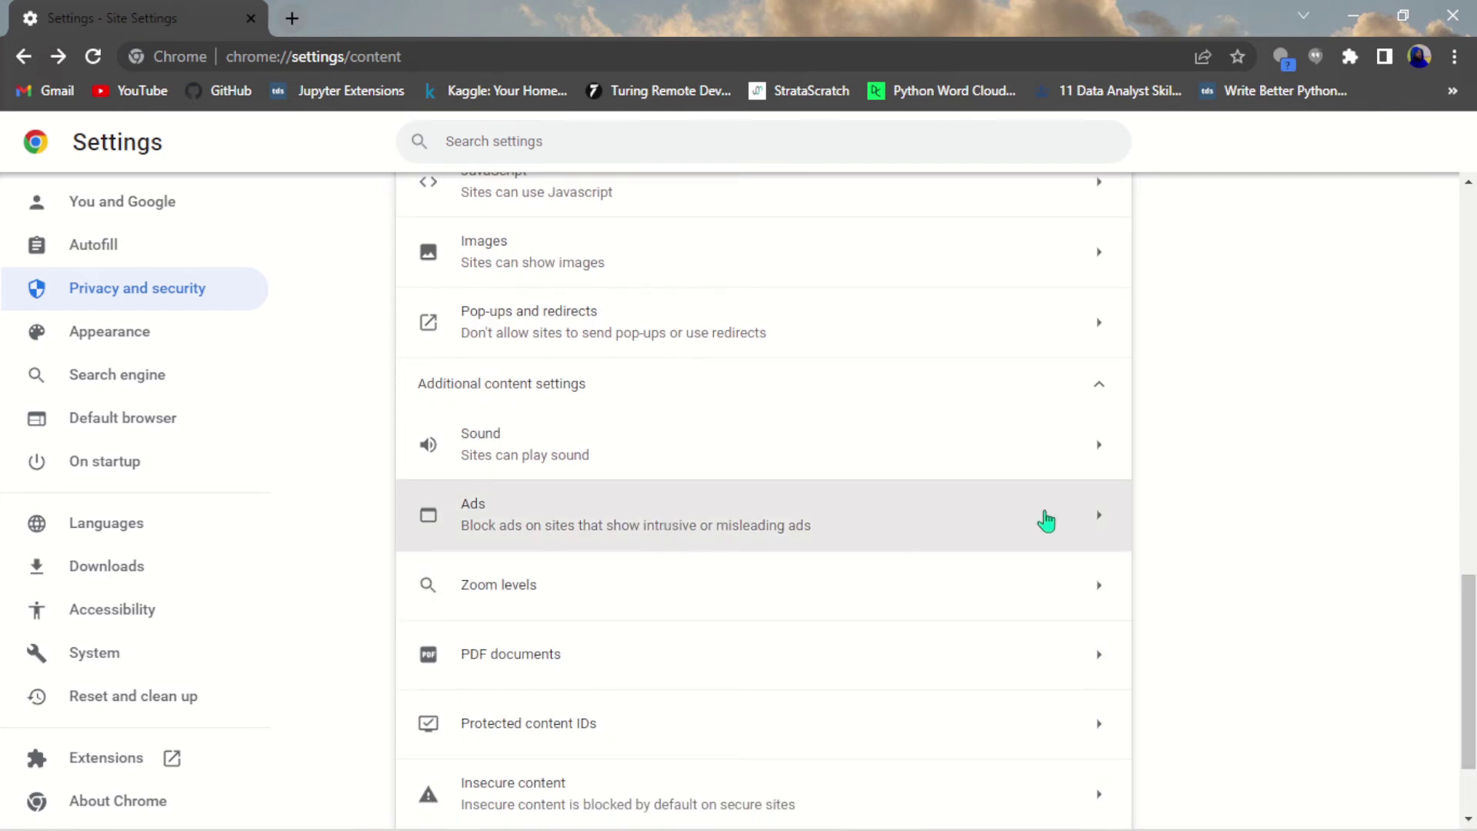
pyautogui.click(1092, 522)
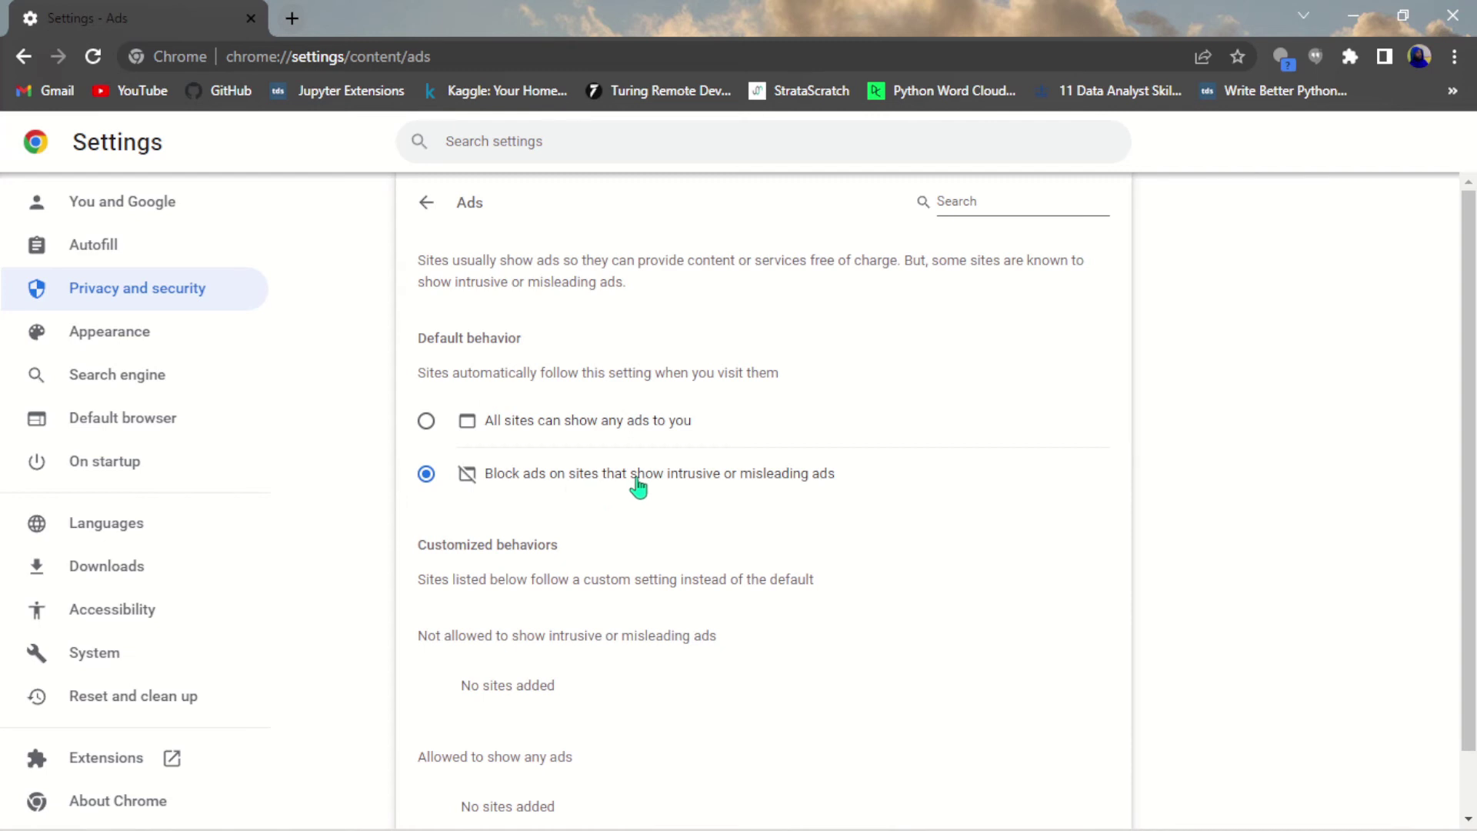
pyautogui.moveTo(671, 481); pyautogui.dragTo(897, 488)
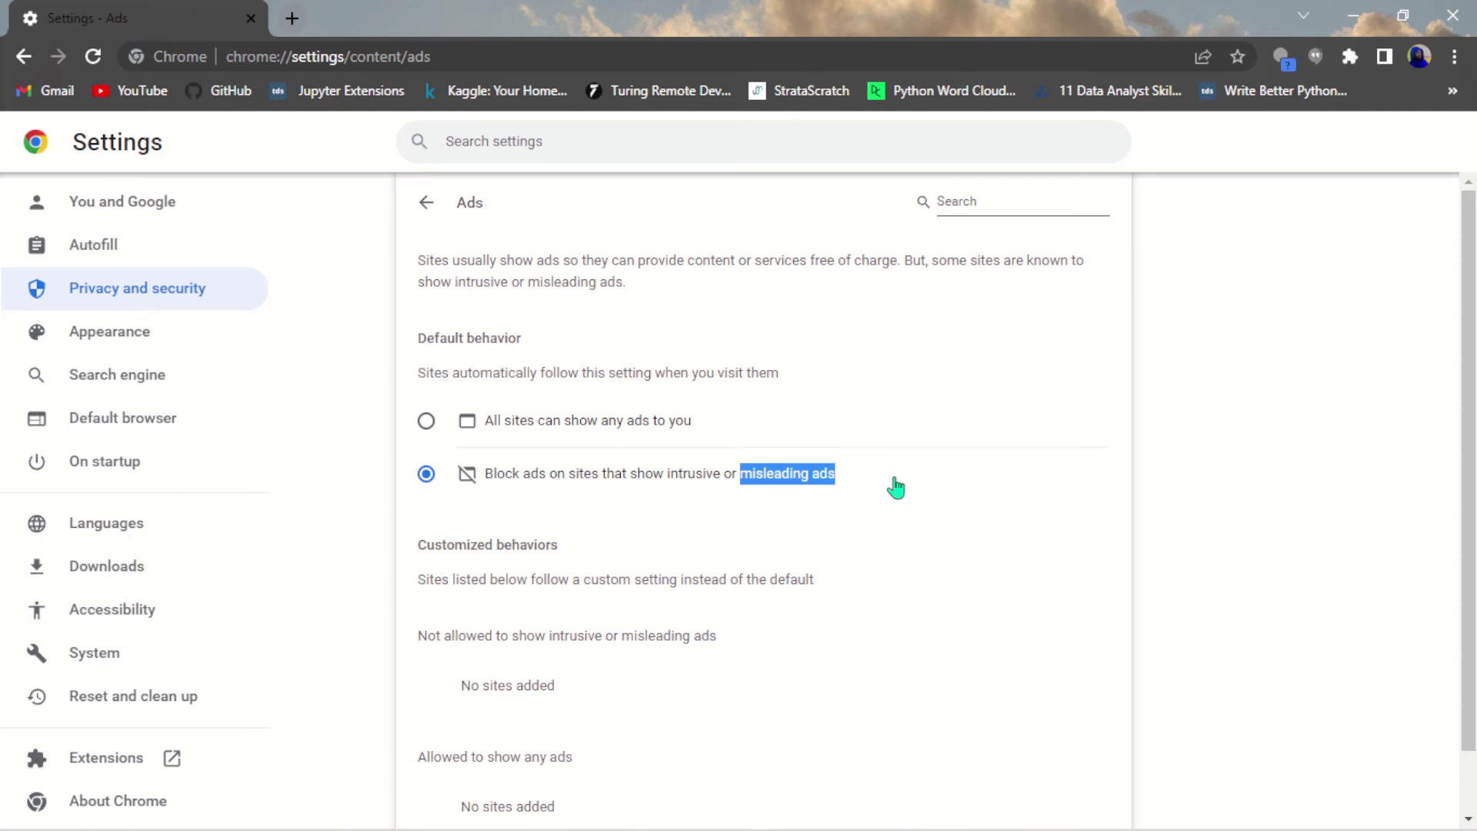
pyautogui.click(1106, 541)
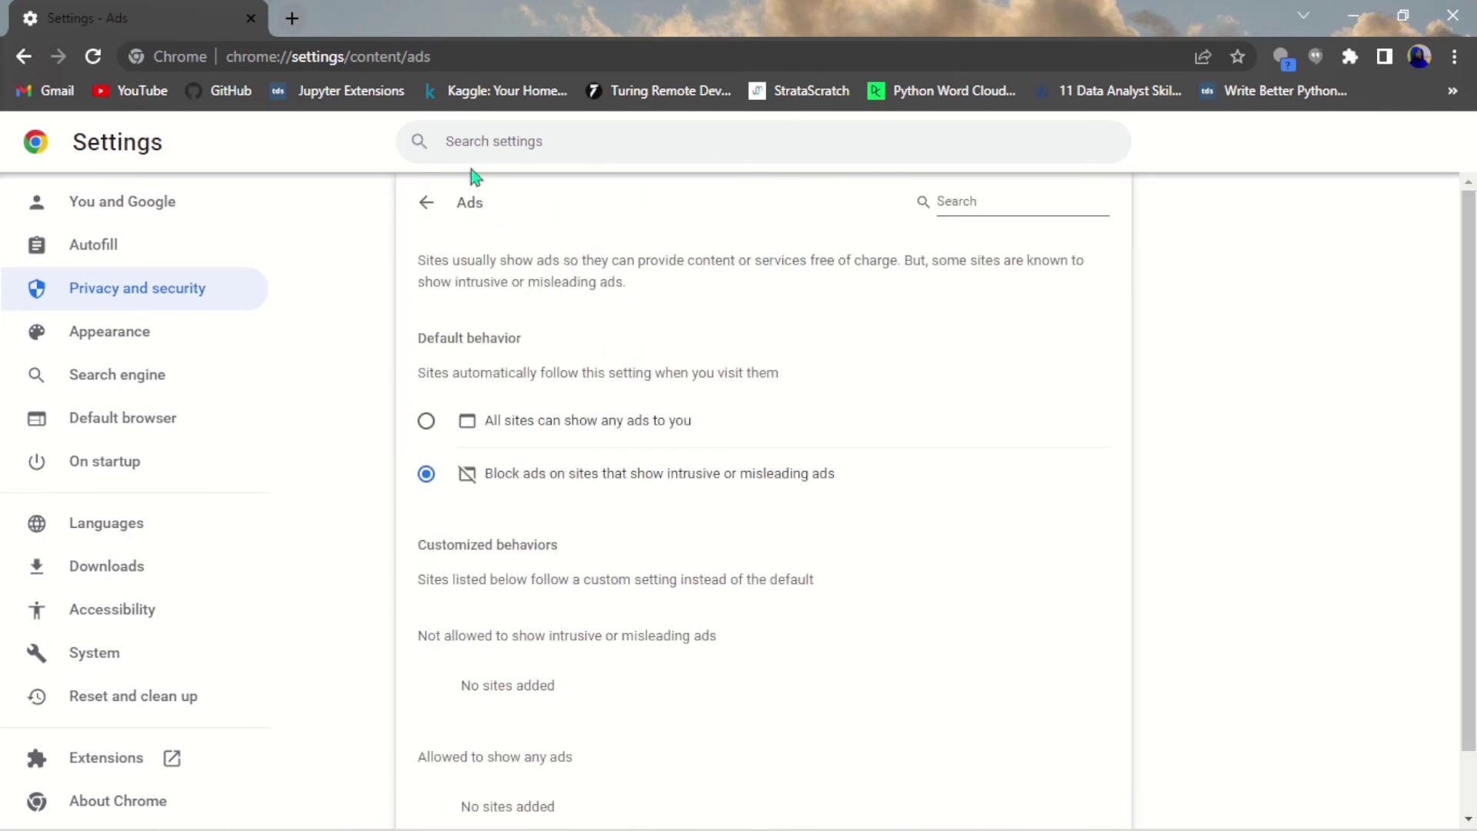
pyautogui.click(428, 204)
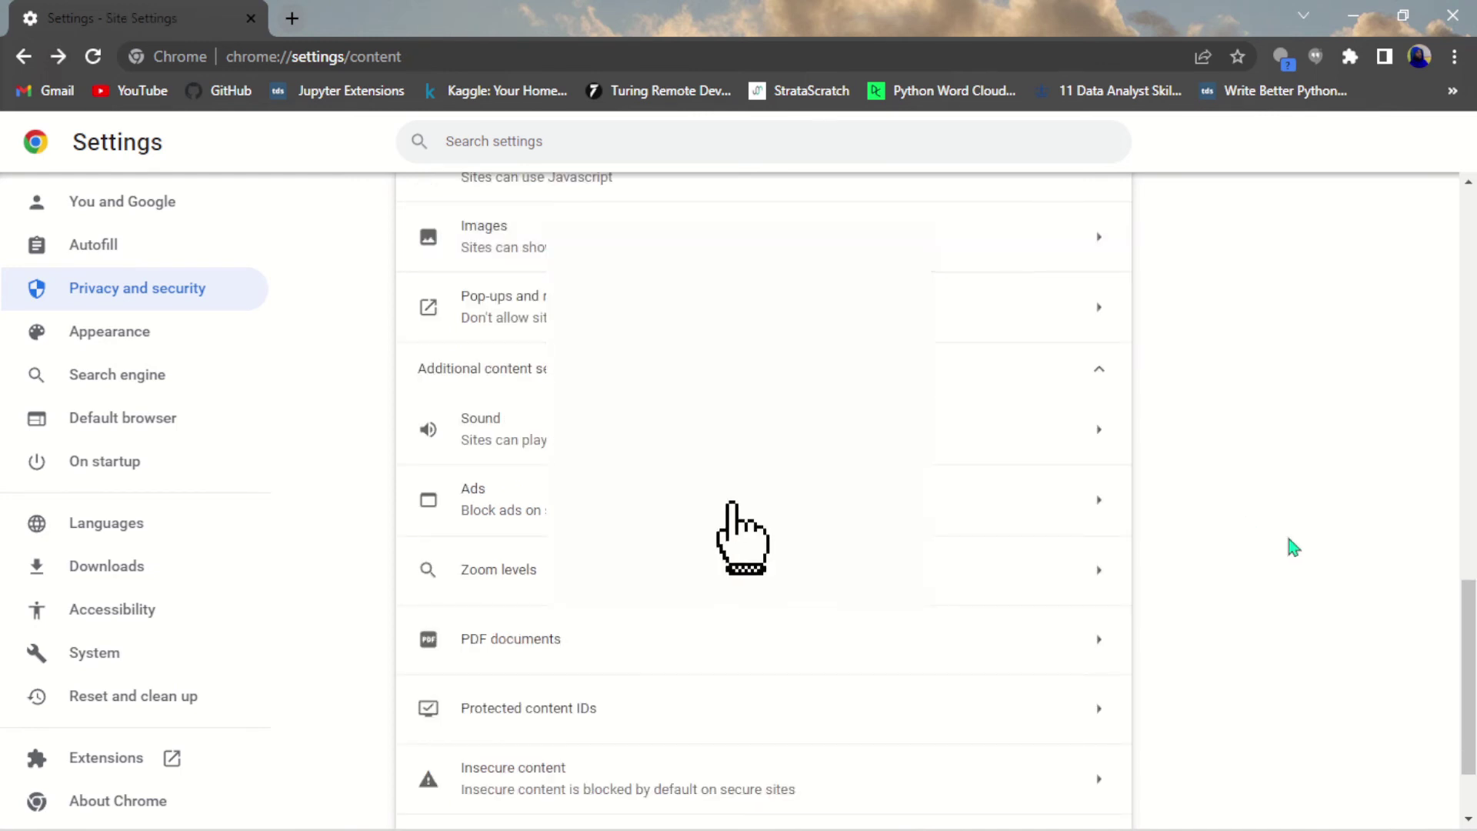
pyautogui.scroll(-1, 764, 500)
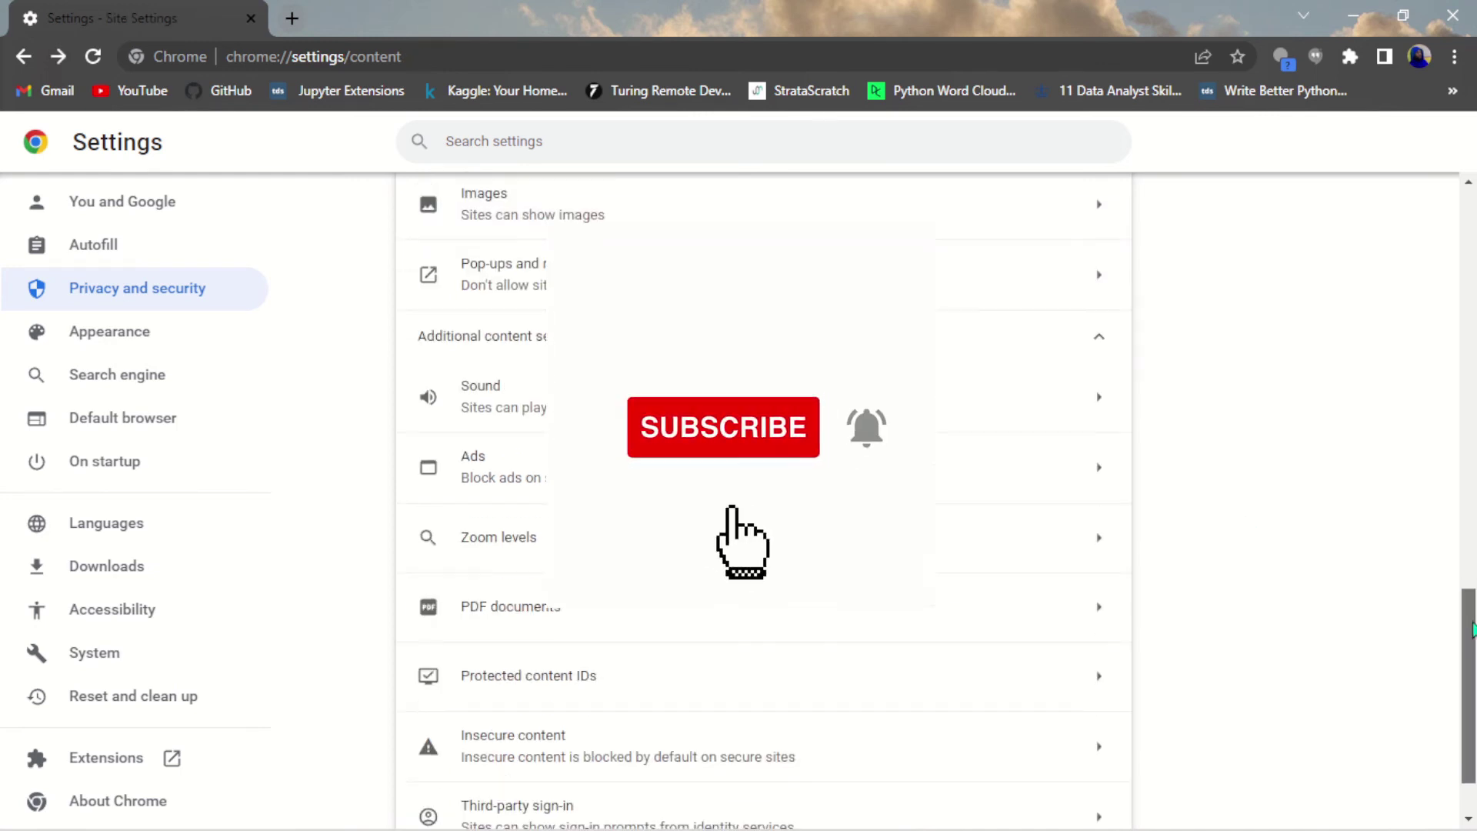
pyautogui.scroll(1, 764, 500)
pyautogui.scroll(1, 764, 500)
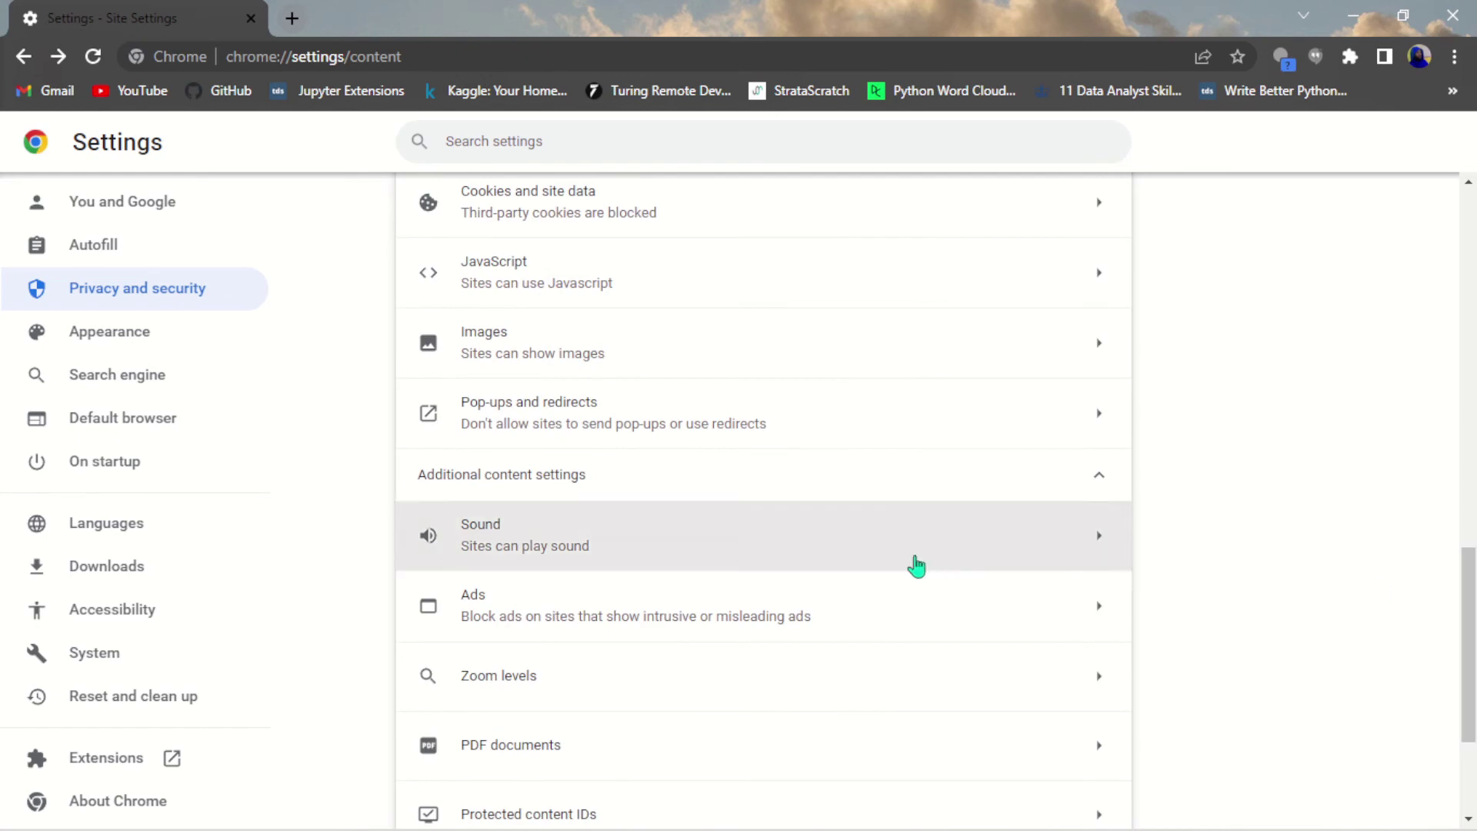
pyautogui.click(1055, 492)
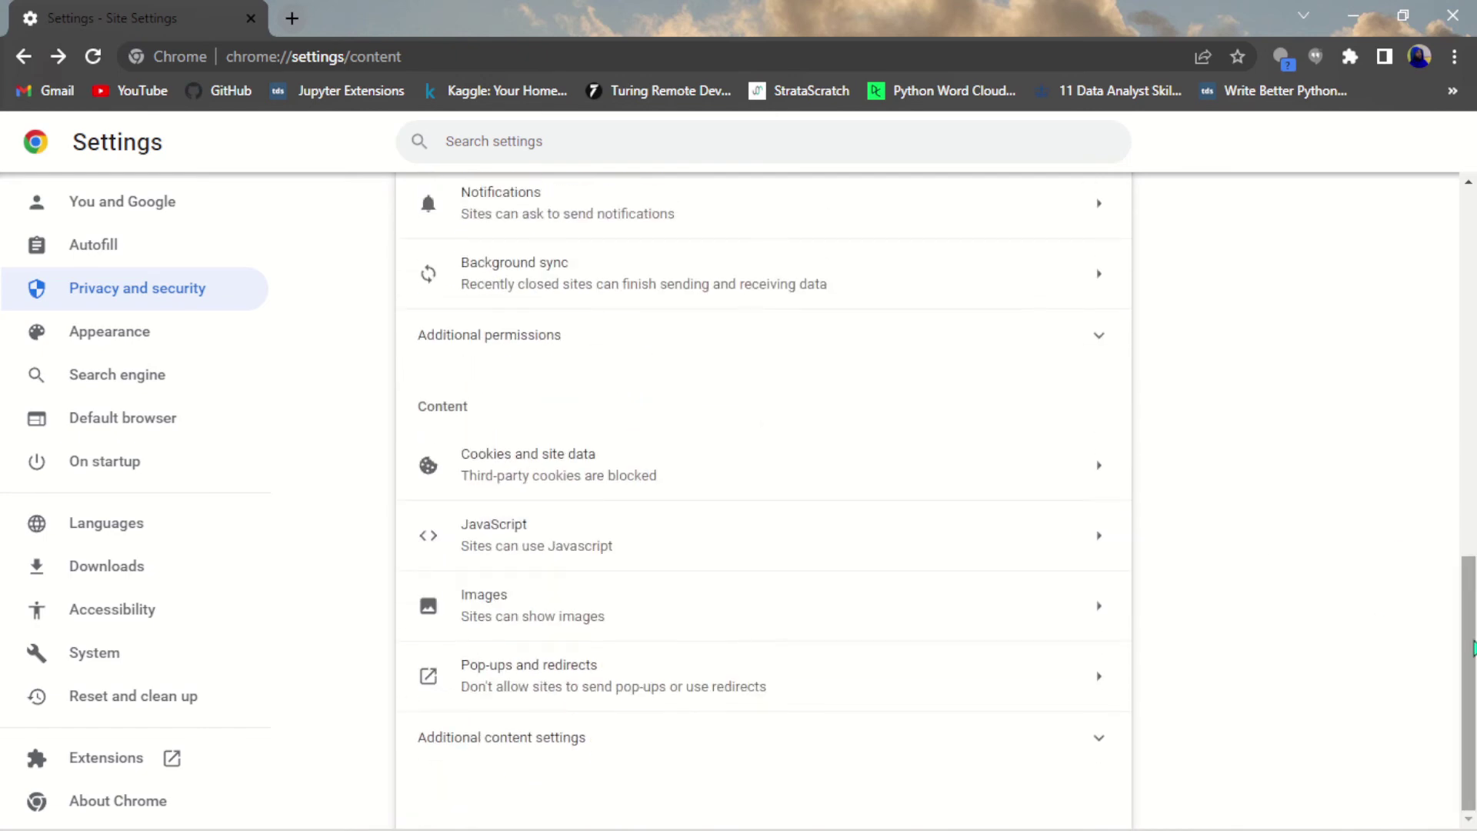
pyautogui.moveTo(1473, 649); pyautogui.dragTo(1473, 311)
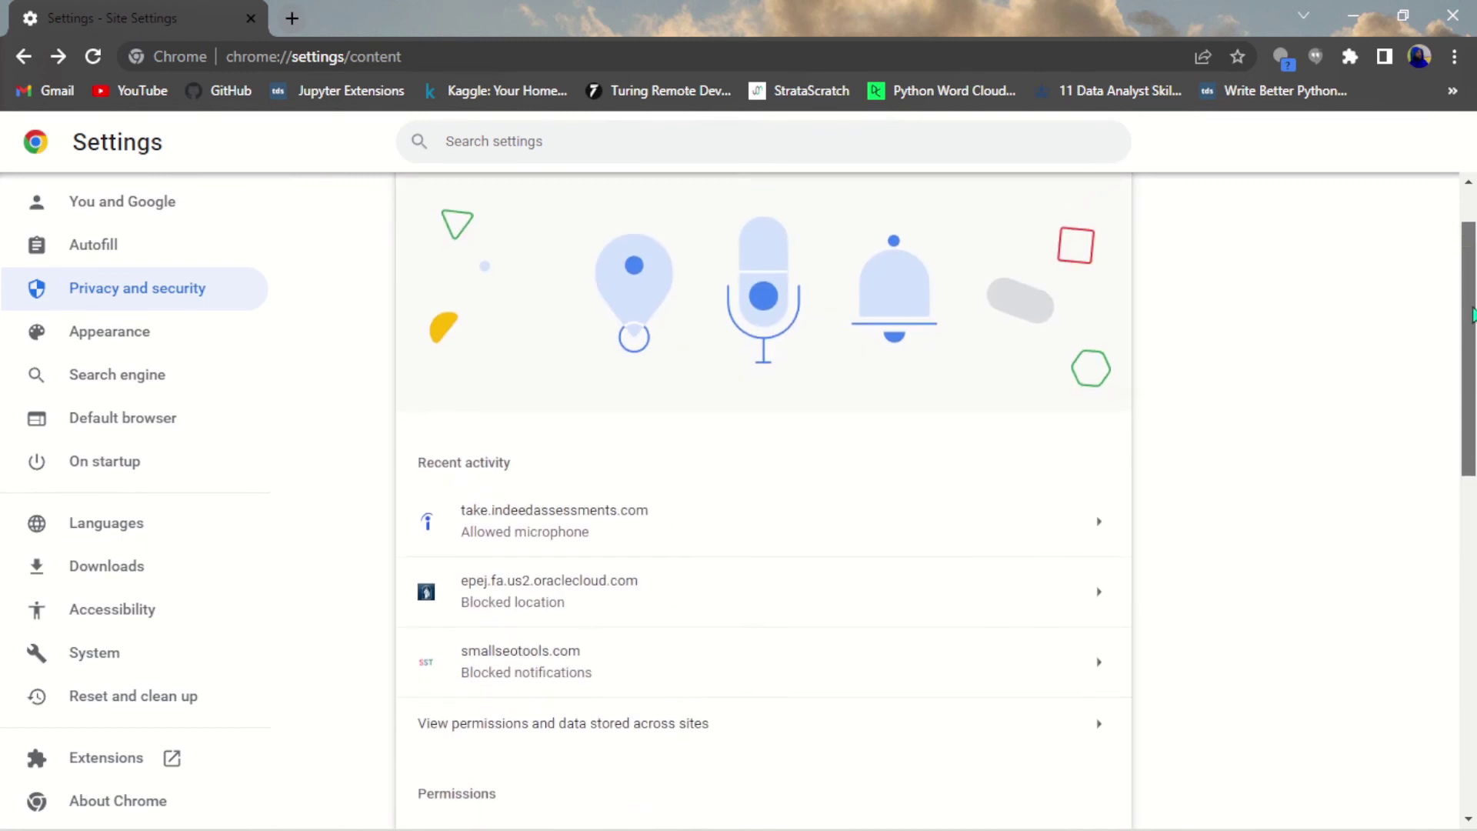
pyautogui.scroll(-3, 635, 473)
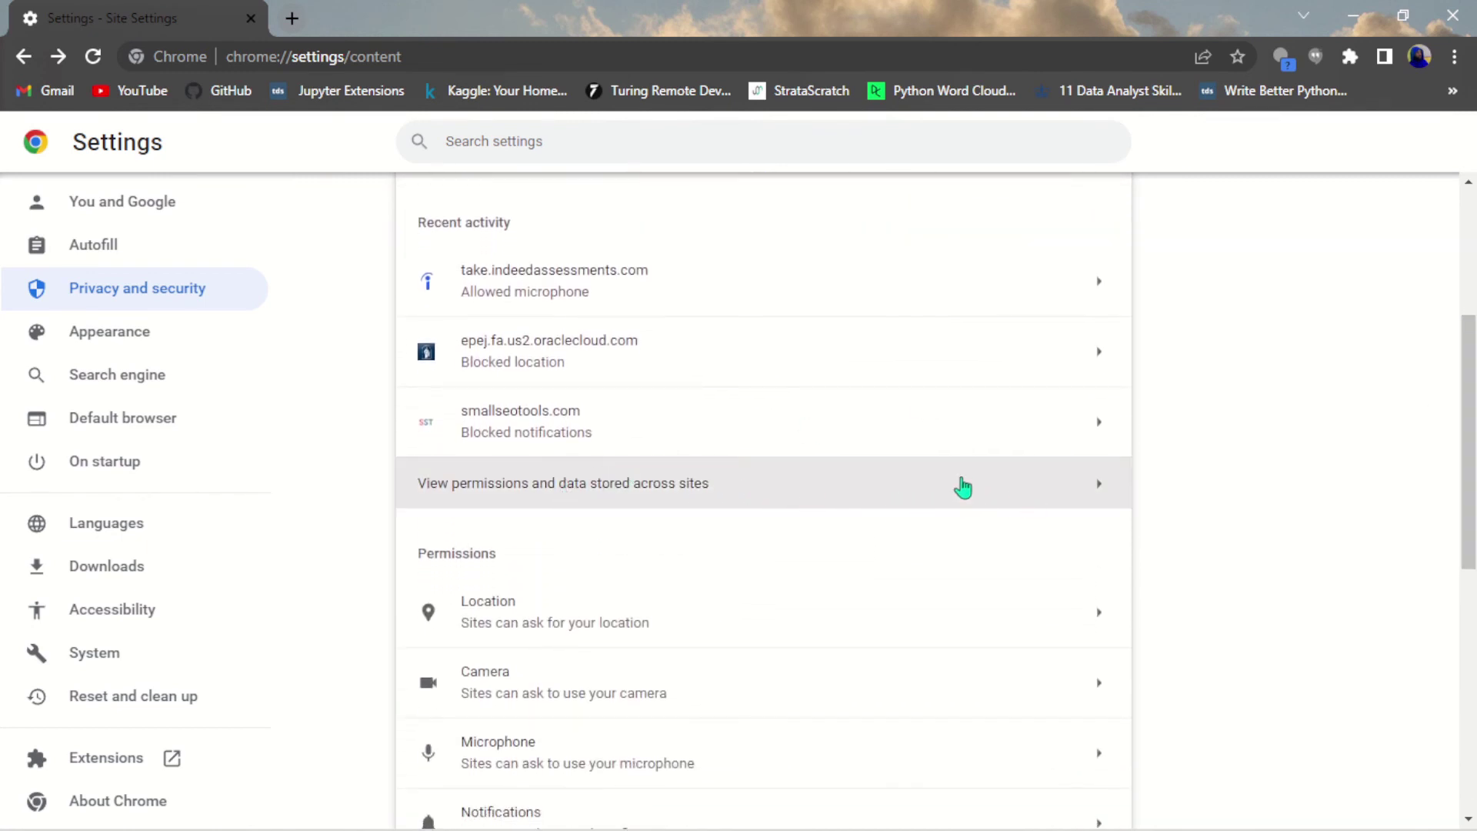
# - Open 'View permissions and data stored across sites', expand google.com, and note the 1.1 GB total
pyautogui.click(961, 487)
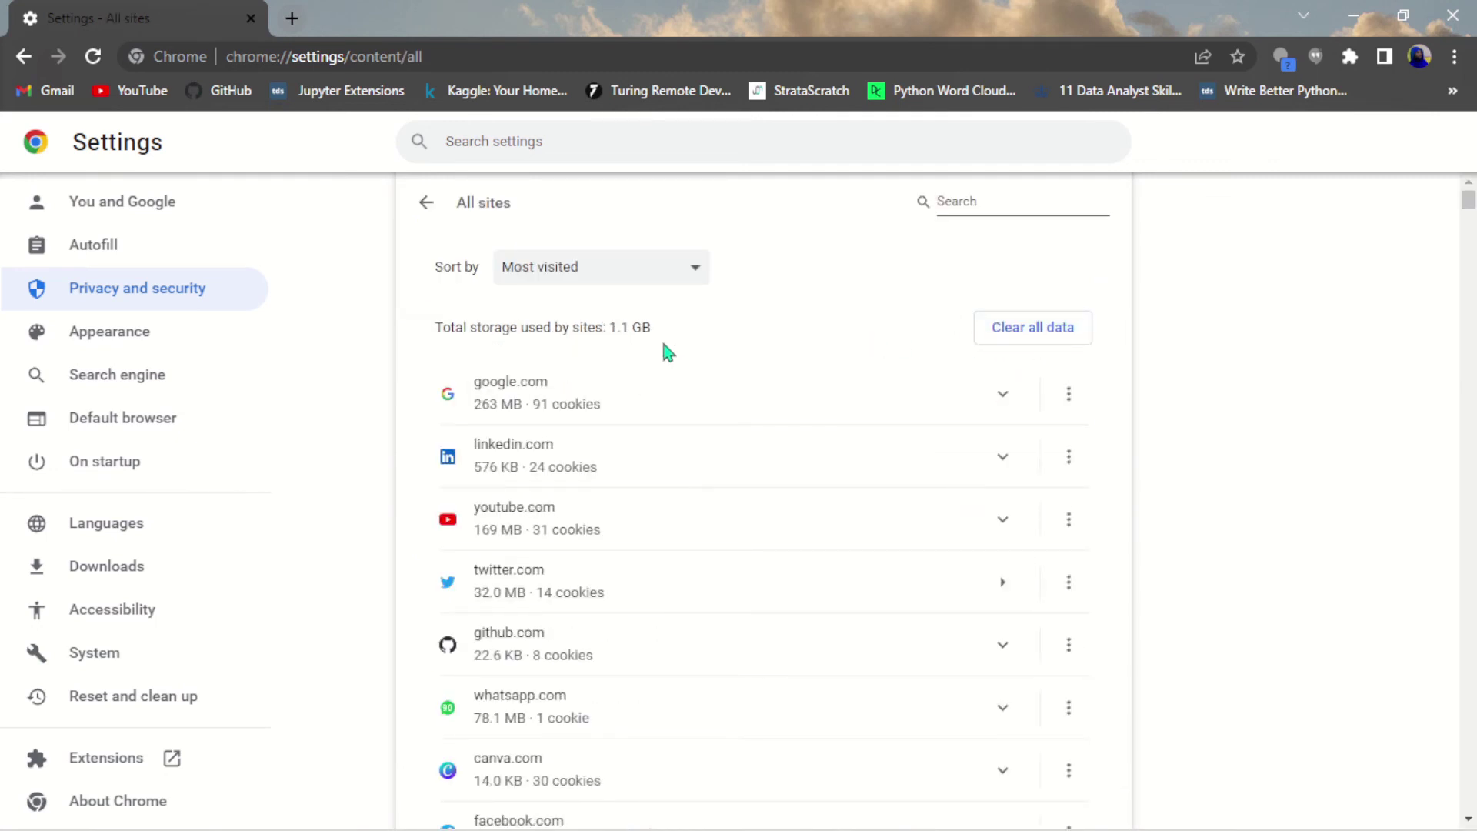
pyautogui.moveTo(531, 511); pyautogui.dragTo(529, 467)
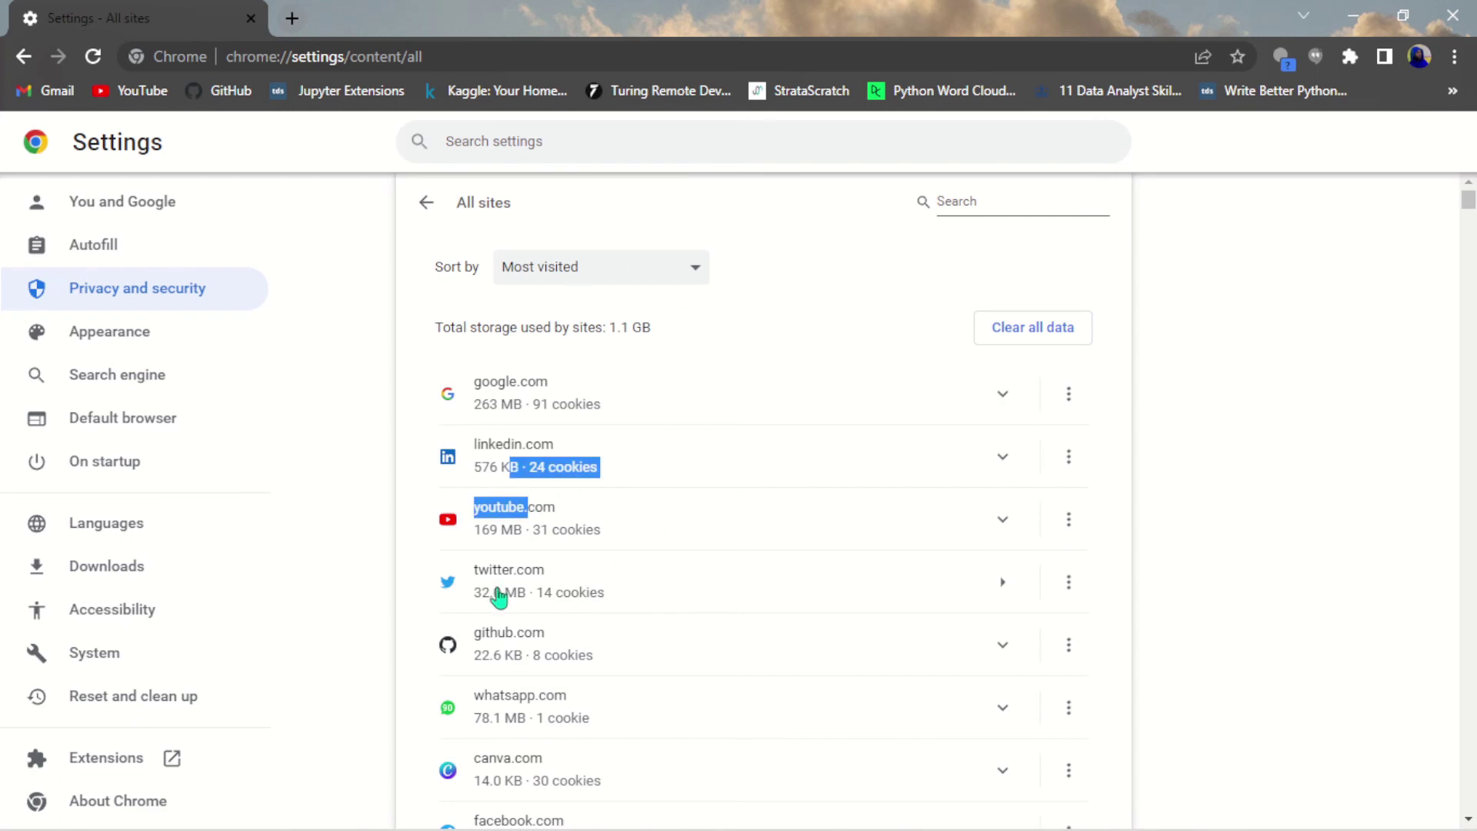
pyautogui.click(771, 423)
pyautogui.click(771, 420)
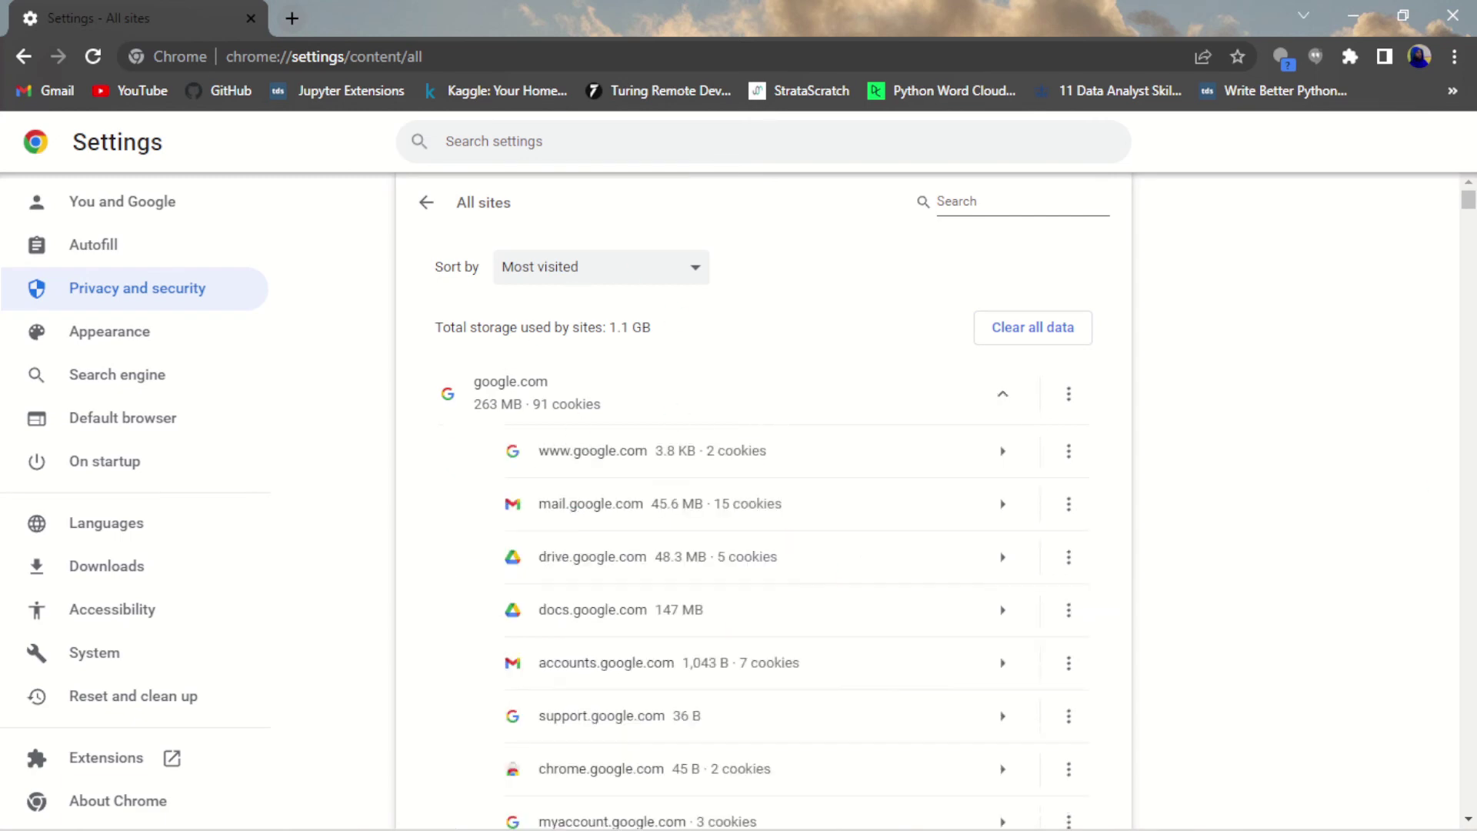
pyautogui.moveTo(1469, 201)
pyautogui.mouseDown()
pyautogui.moveTo(1468, 231)
pyautogui.moveTo(1468, 196)
pyautogui.mouseUp()
pyautogui.moveTo(609, 329); pyautogui.dragTo(674, 336)
# - Go back from All sites to Site Settings and scroll through its recent activity
pyautogui.click(426, 203)
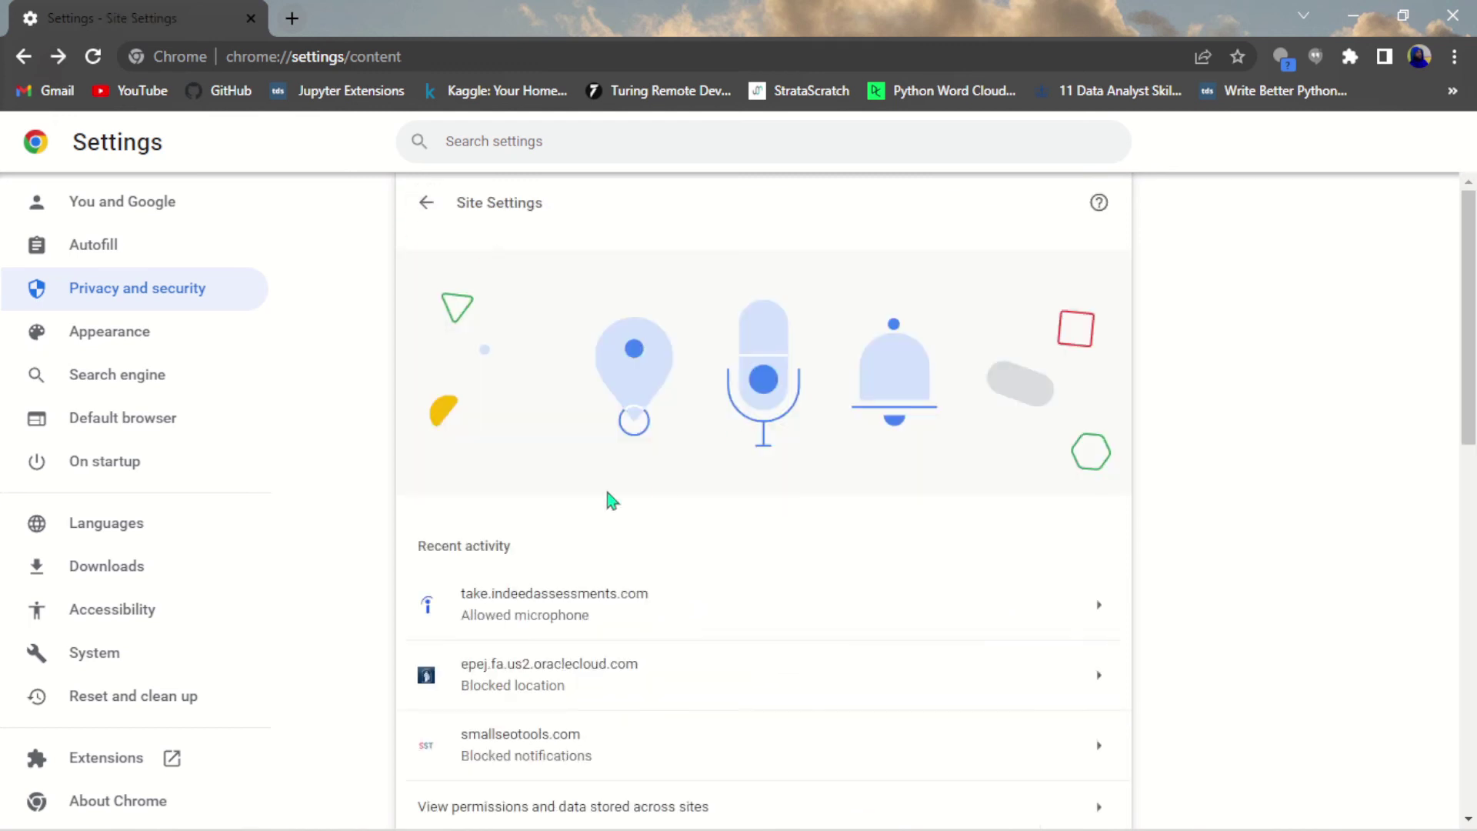
pyautogui.scroll(-8, 1468, 324)
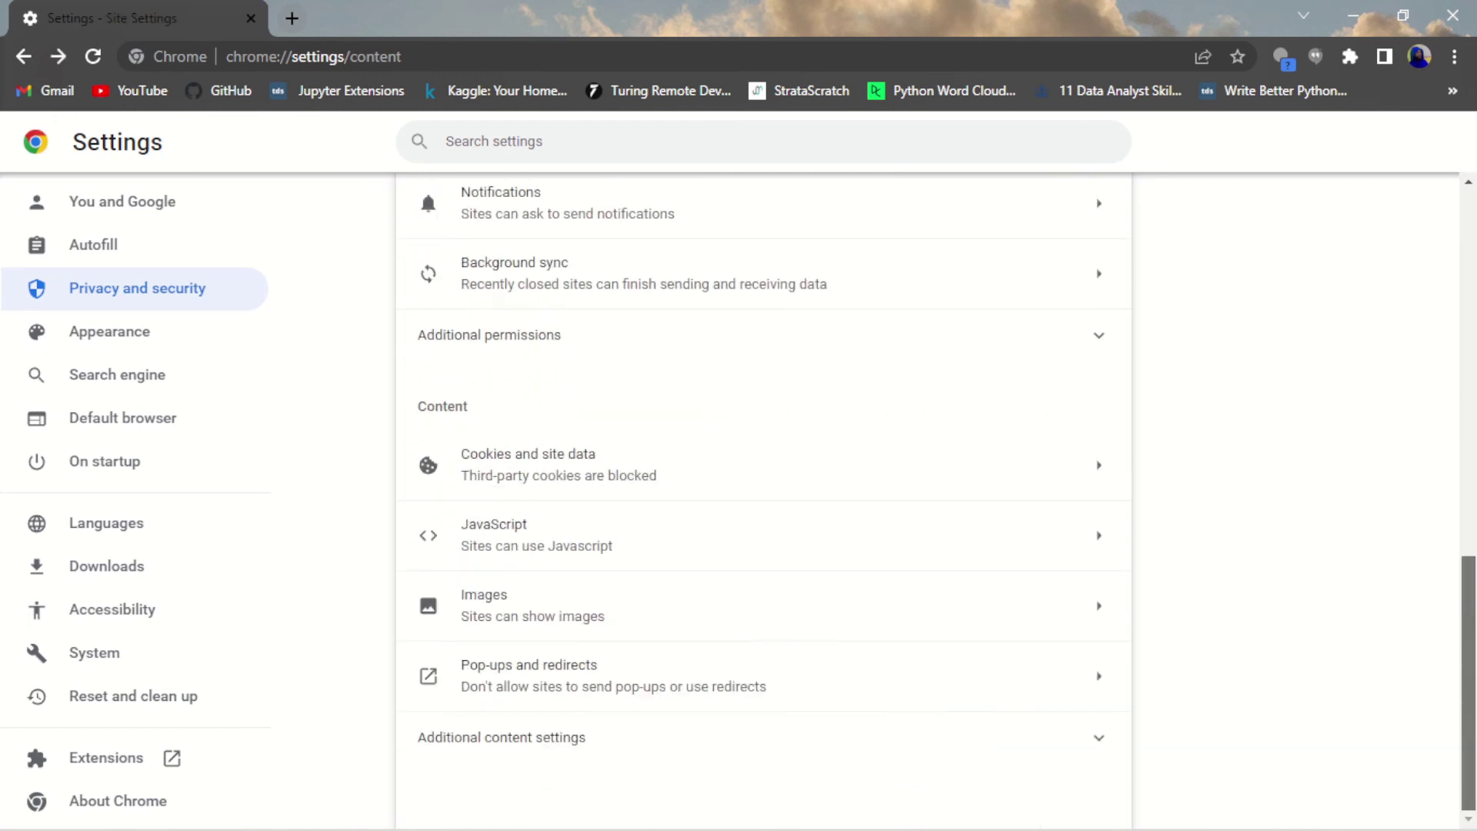
pyautogui.scroll(8, 1468, 323)
pyautogui.scroll(-8, 1430, 767)
pyautogui.scroll(8, 1429, 768)
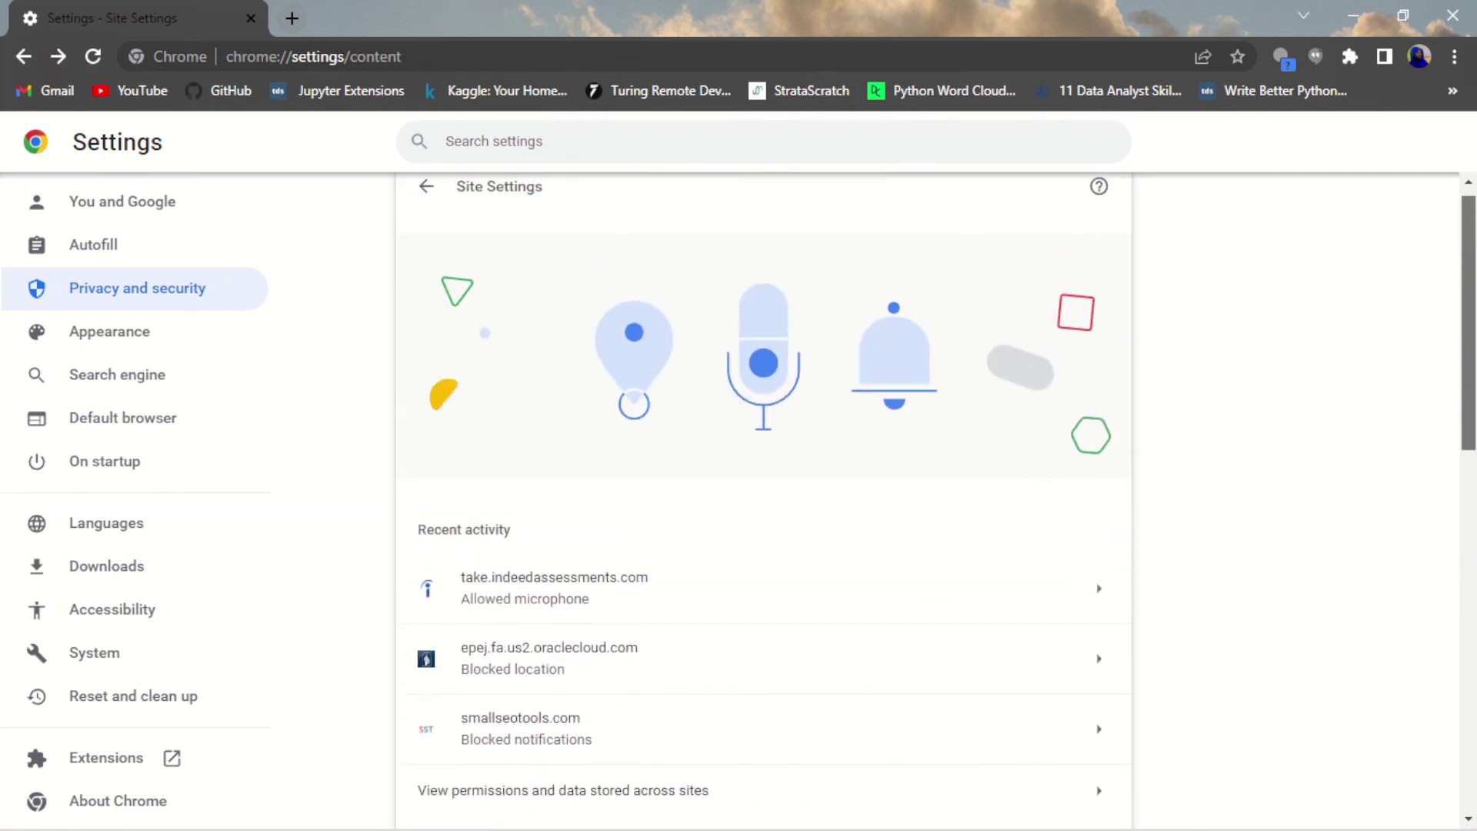
pyautogui.scroll(-12, 1429, 767)
pyautogui.scroll(12, 1429, 767)
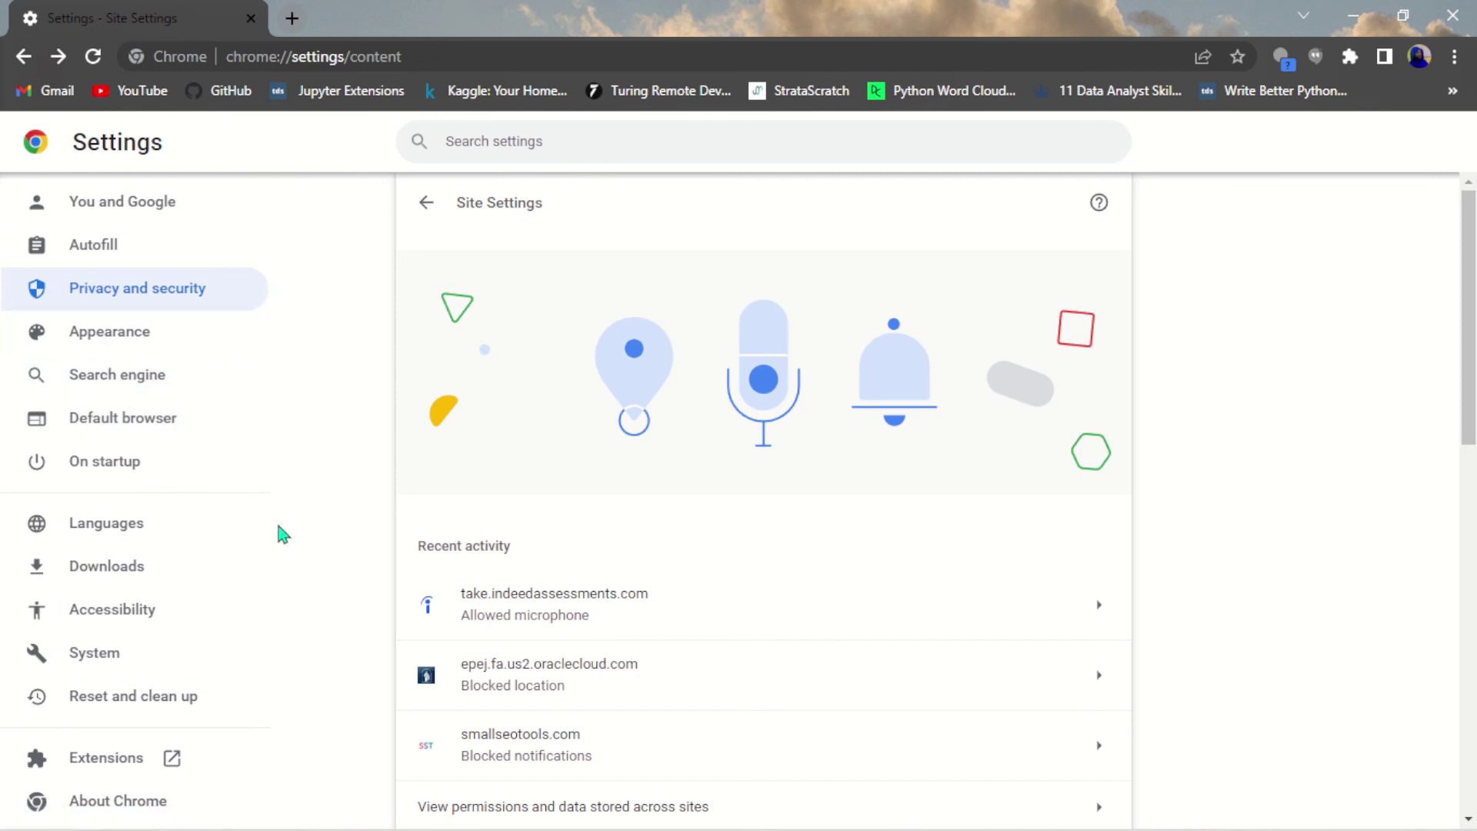
# - Under Autofill > Payment methods, turn off 'Allow sites to check if you have payment methods saved'
pyautogui.click(100, 250)
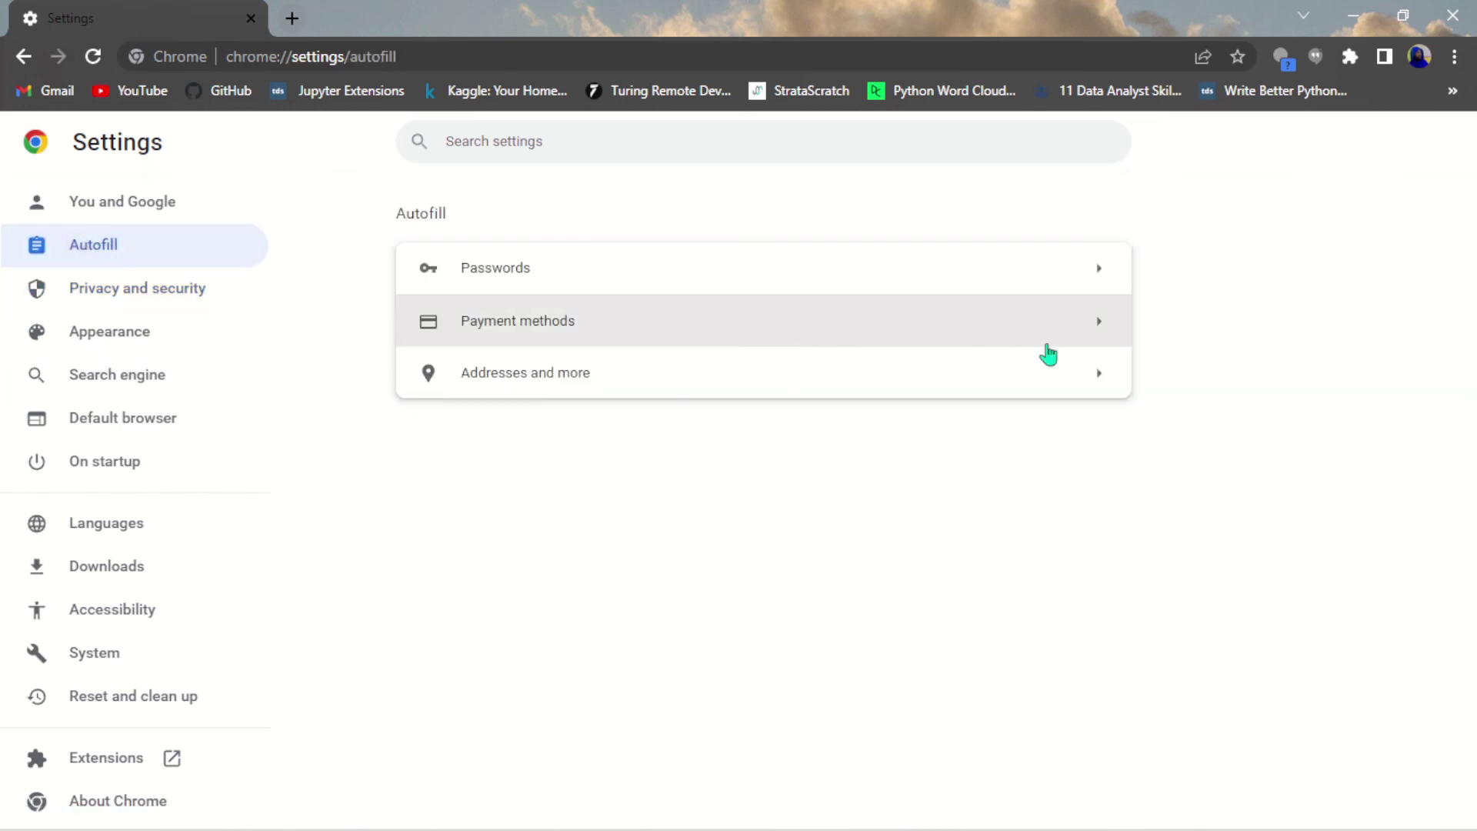
pyautogui.click(1115, 336)
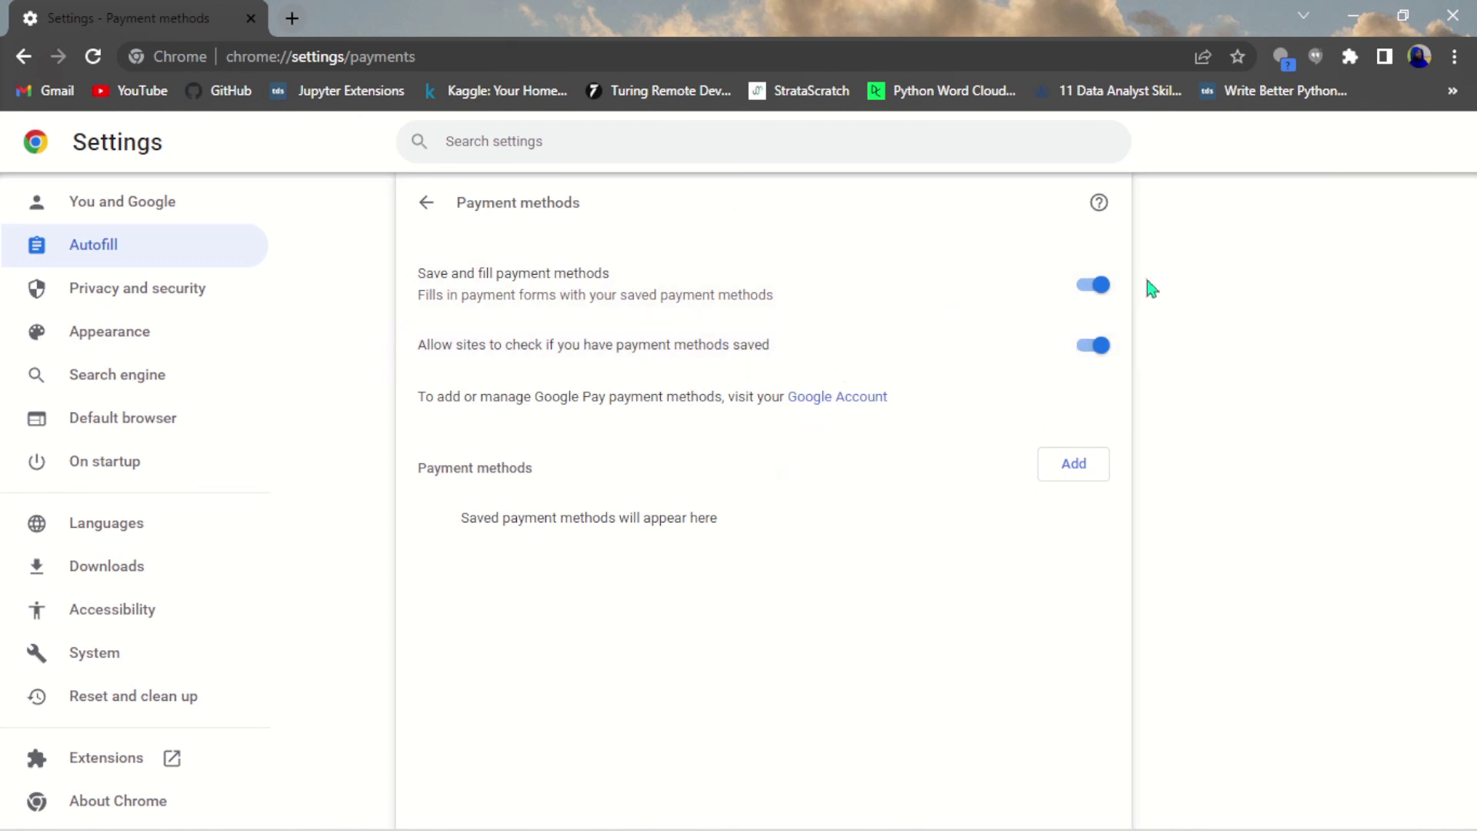
pyautogui.click(1088, 360)
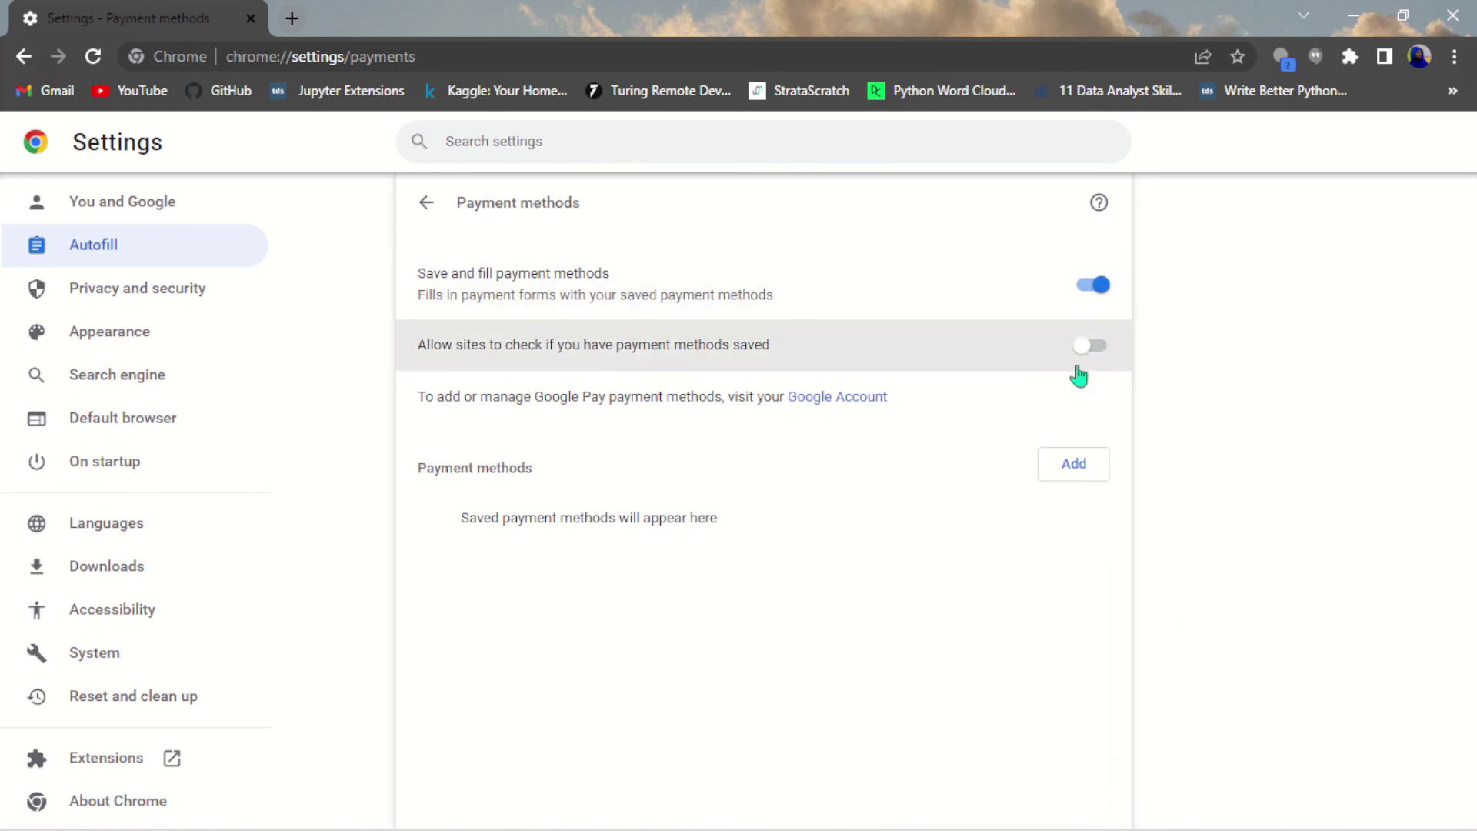